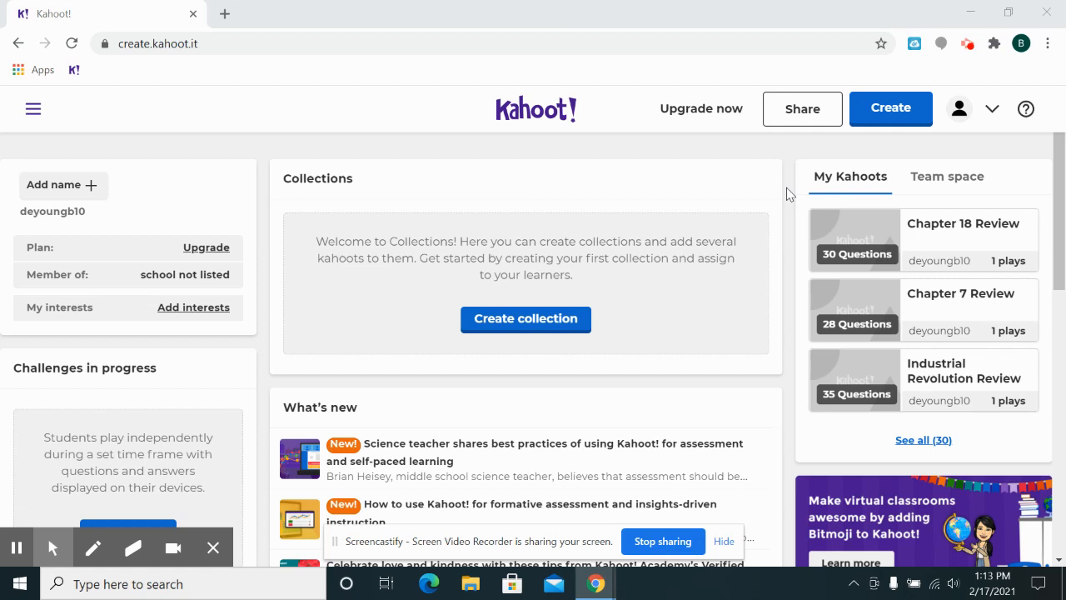
# - Create a new blank kahoot rather than one from a template
pyautogui.click(885, 115)
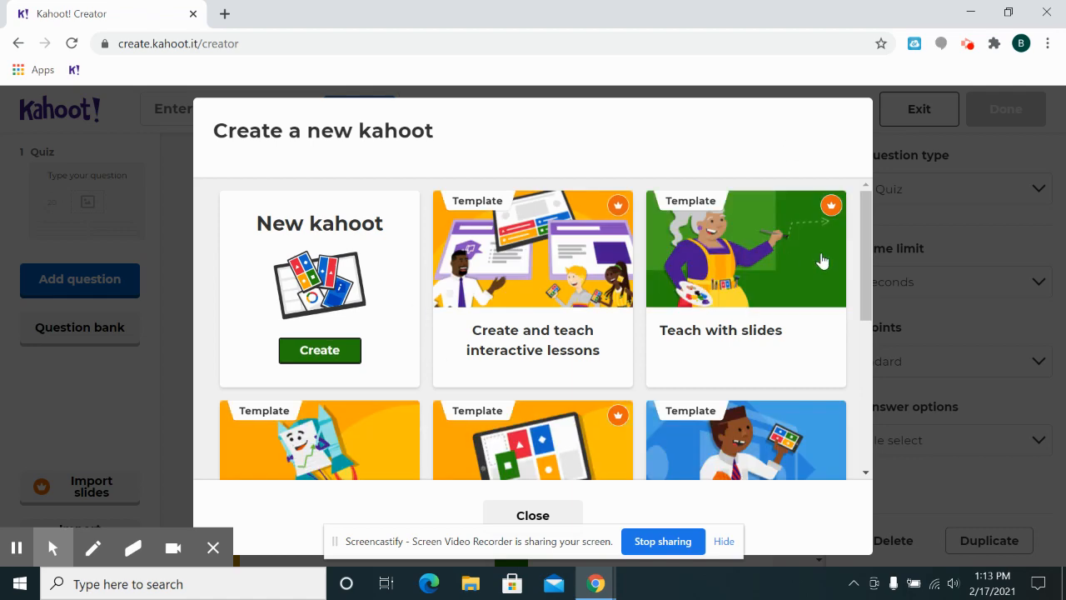
pyautogui.moveTo(862, 224); pyautogui.dragTo(873, 197)
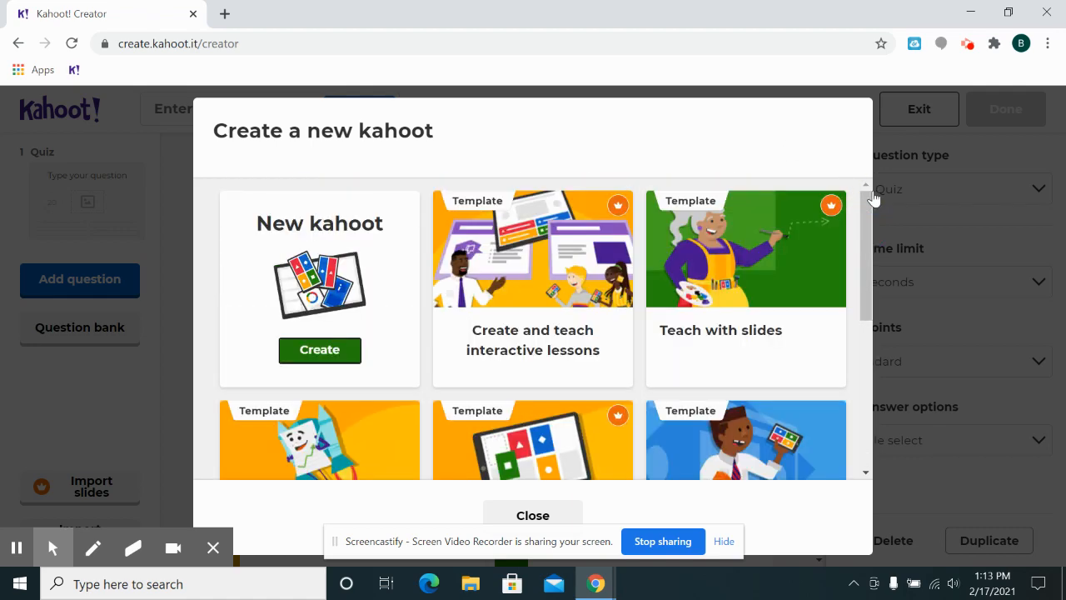
pyautogui.click(316, 351)
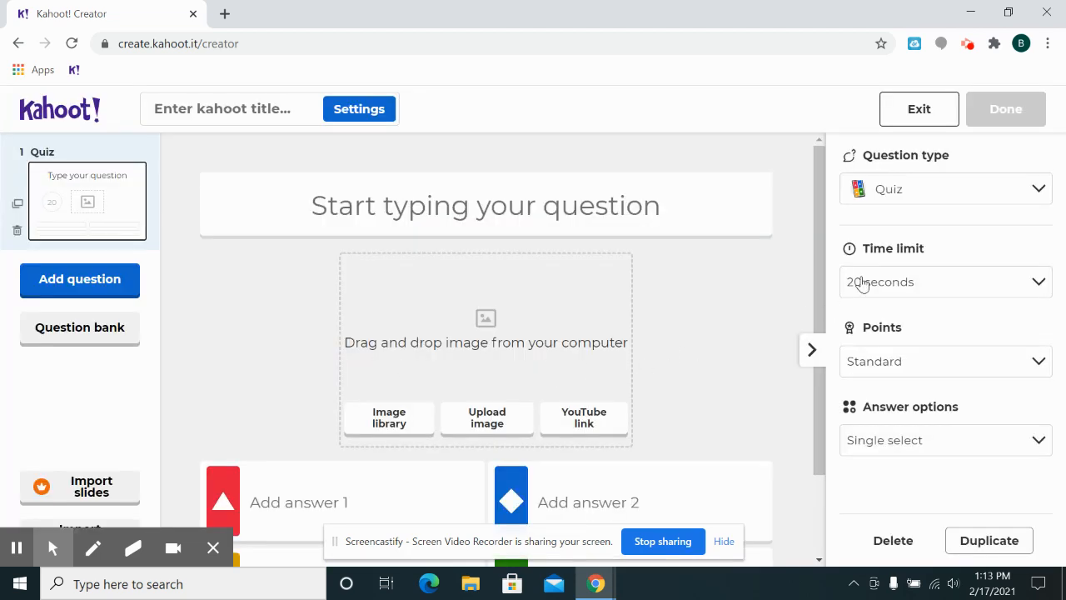
# - Review the question types, keep Quiz, and set the first question's time limit to 30 seconds
pyautogui.click(911, 193)
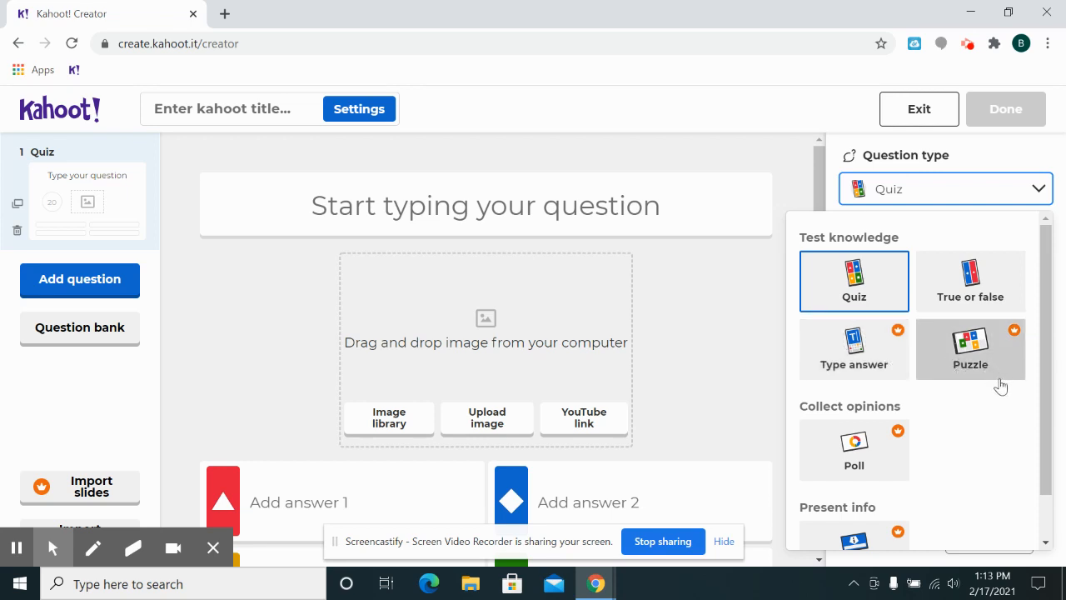
pyautogui.click(933, 196)
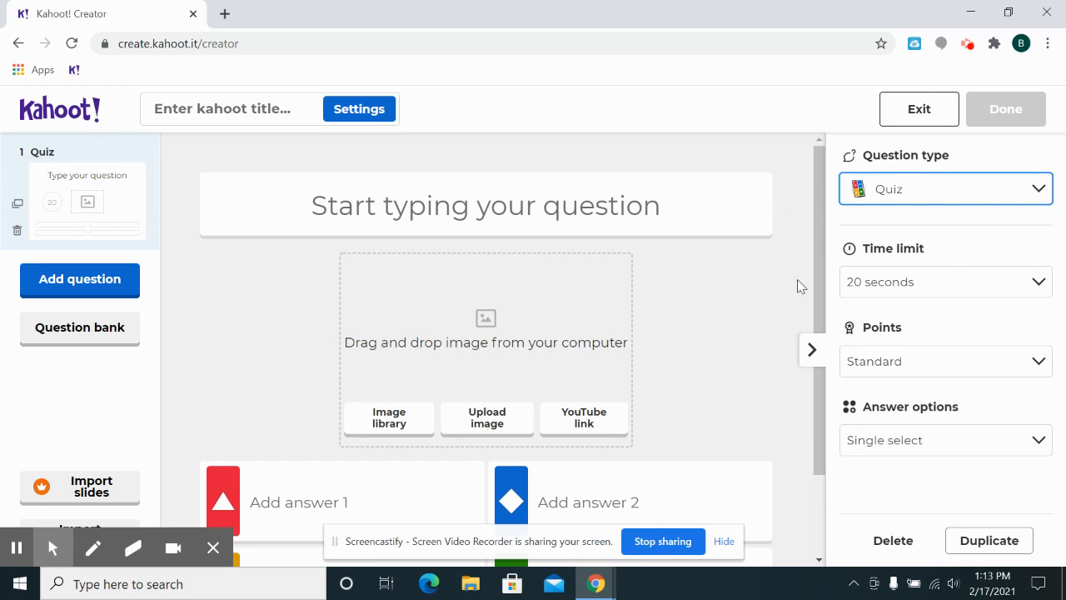
pyautogui.click(873, 287)
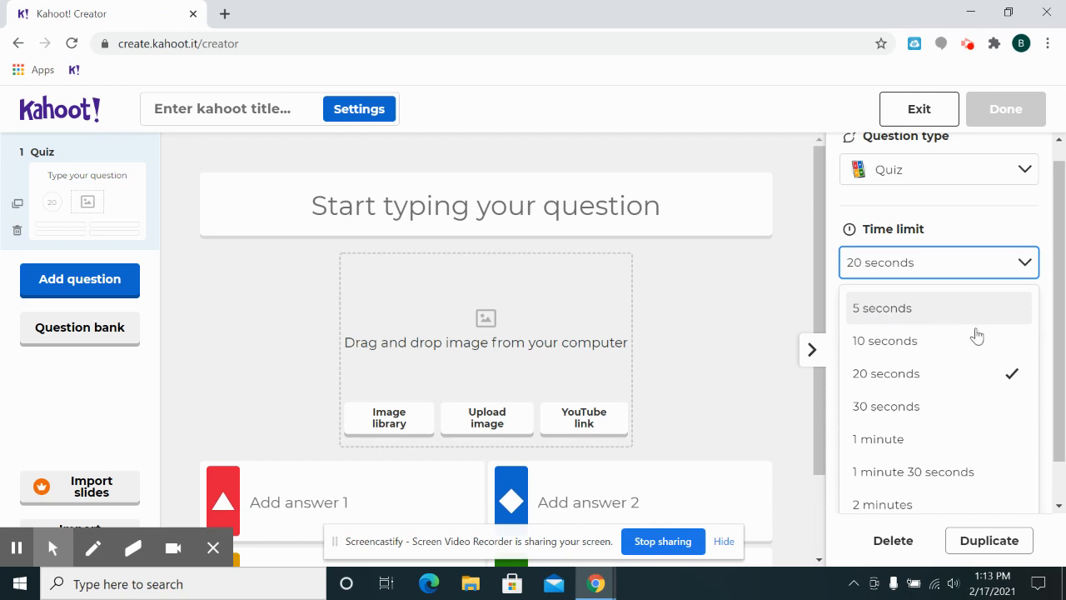
pyautogui.scroll(-1, 1054, 334)
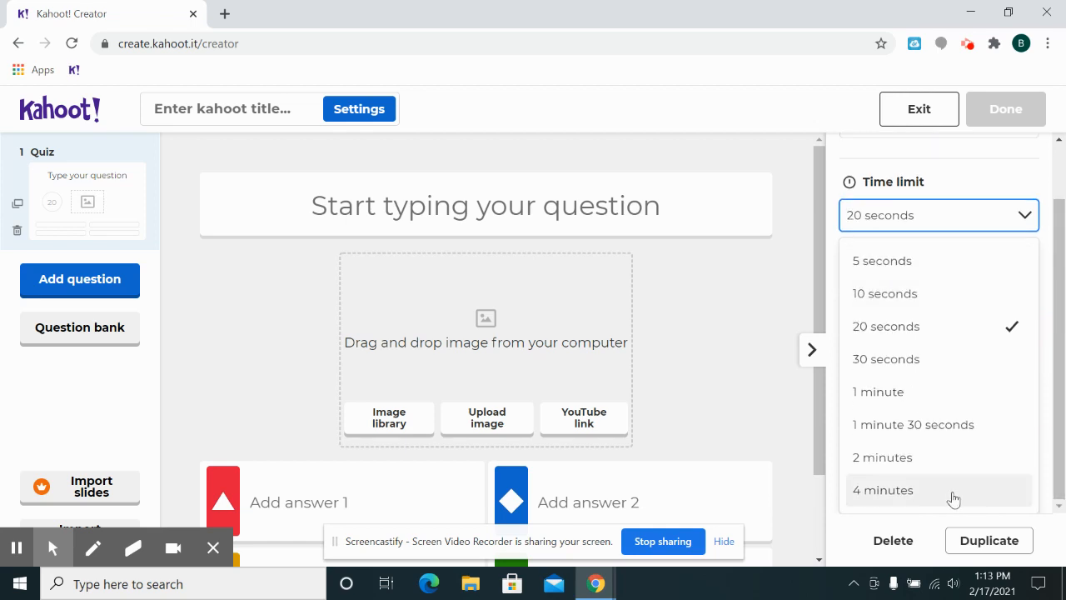
pyautogui.click(891, 367)
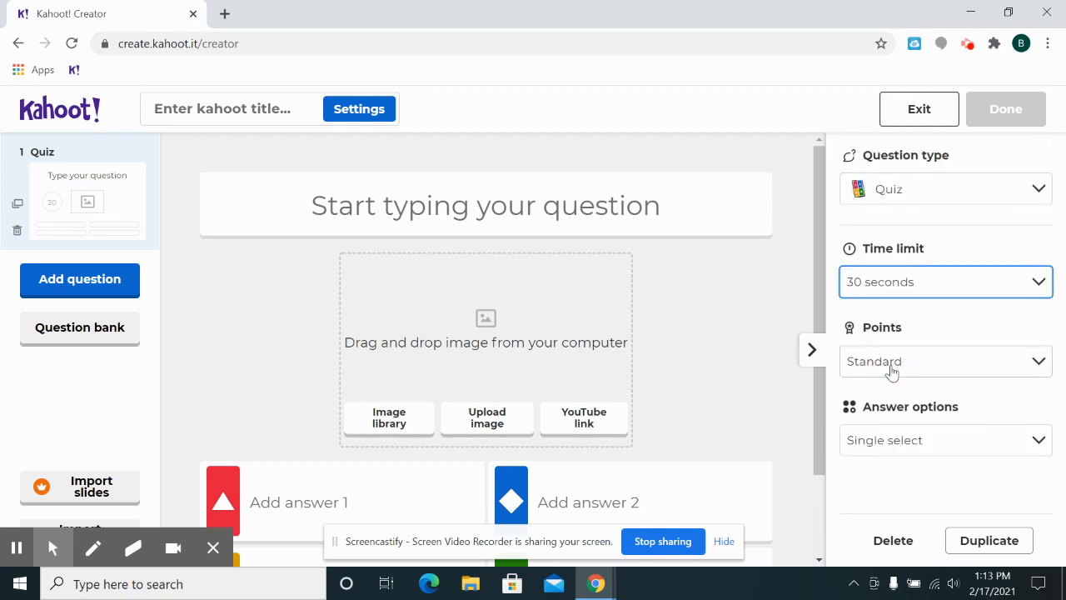
# - Examine the available points settings and answer options for the first question
pyautogui.click(950, 361)
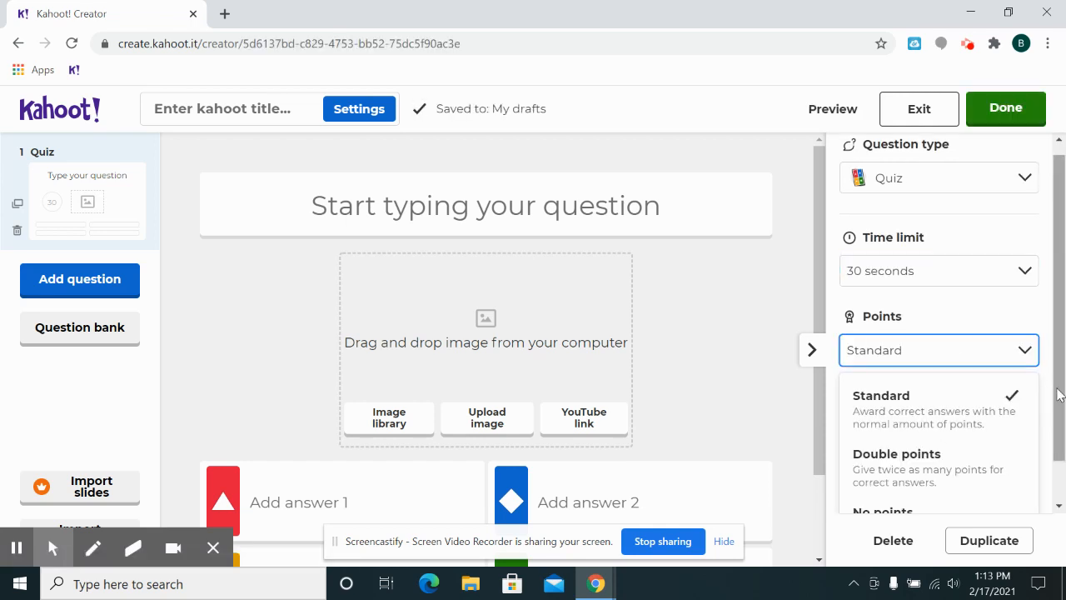
pyautogui.scroll(-1, 941, 429)
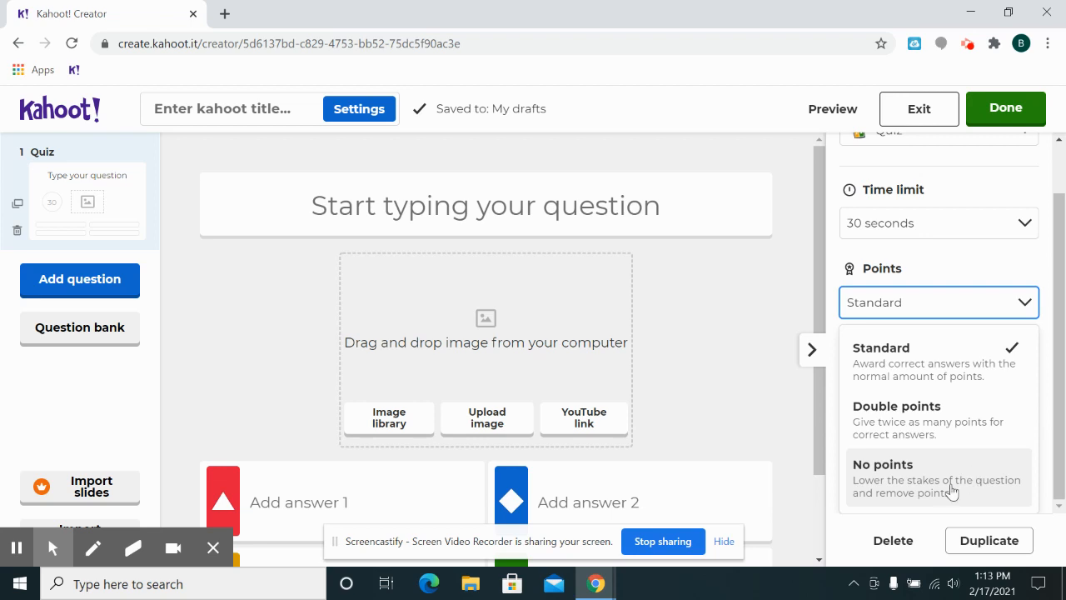
pyautogui.click(964, 309)
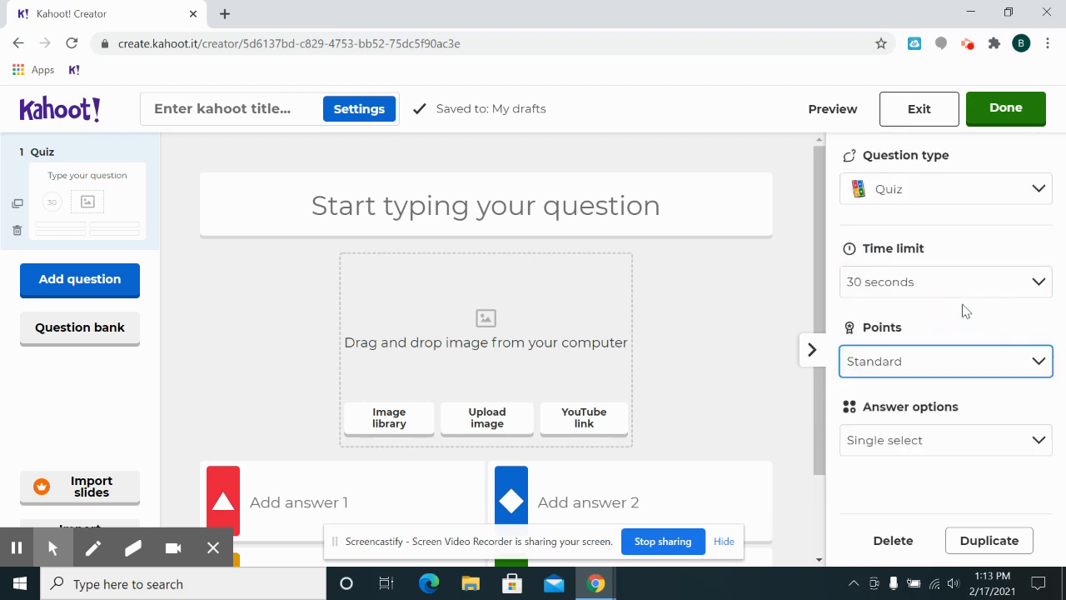
pyautogui.click(871, 449)
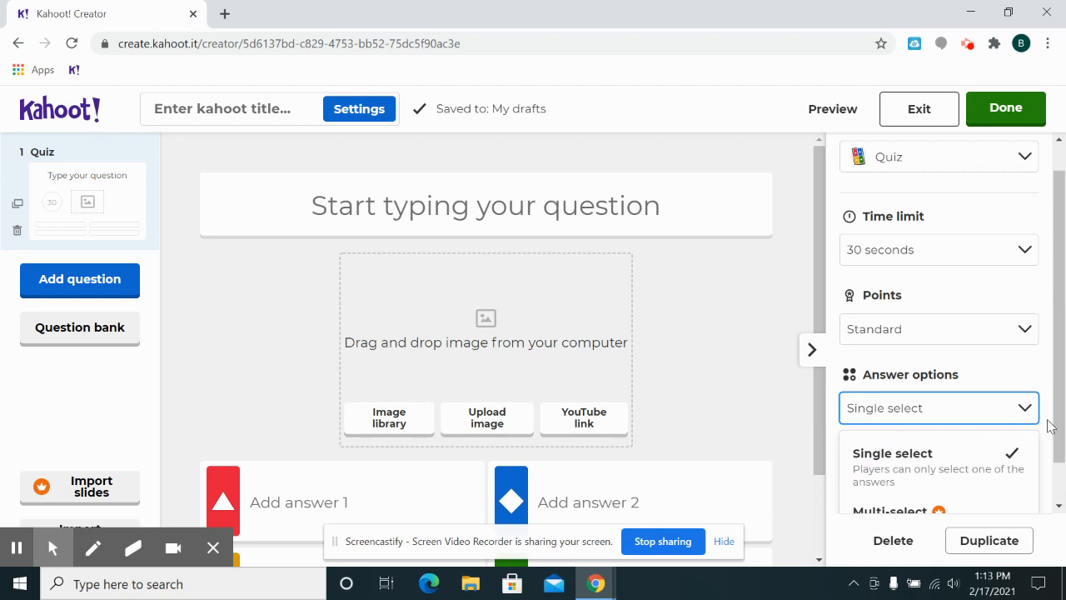
pyautogui.moveTo(1055, 416); pyautogui.dragTo(1062, 482)
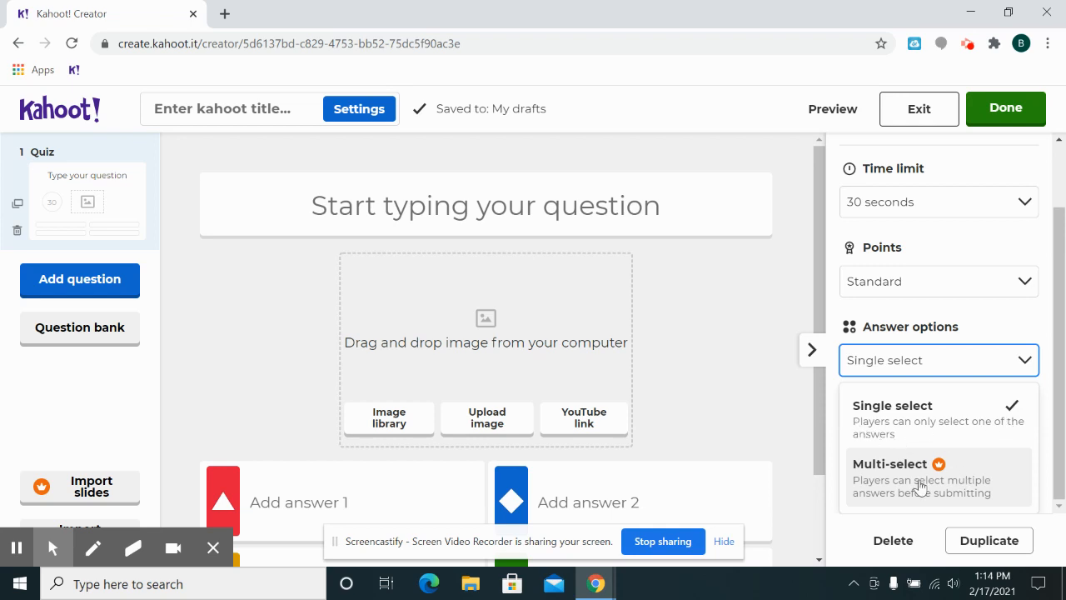
pyautogui.click(1022, 368)
# - Collapse the question settings and enter "What date was Pearl Harbor?" as the first question
pyautogui.click(501, 205)
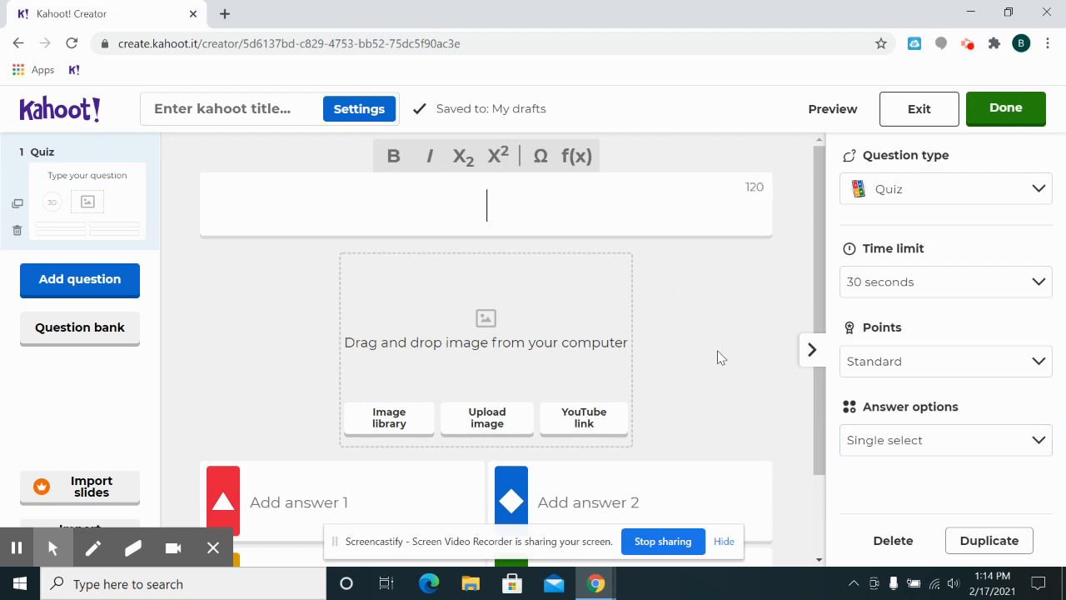
pyautogui.click(809, 355)
pyautogui.click(578, 202)
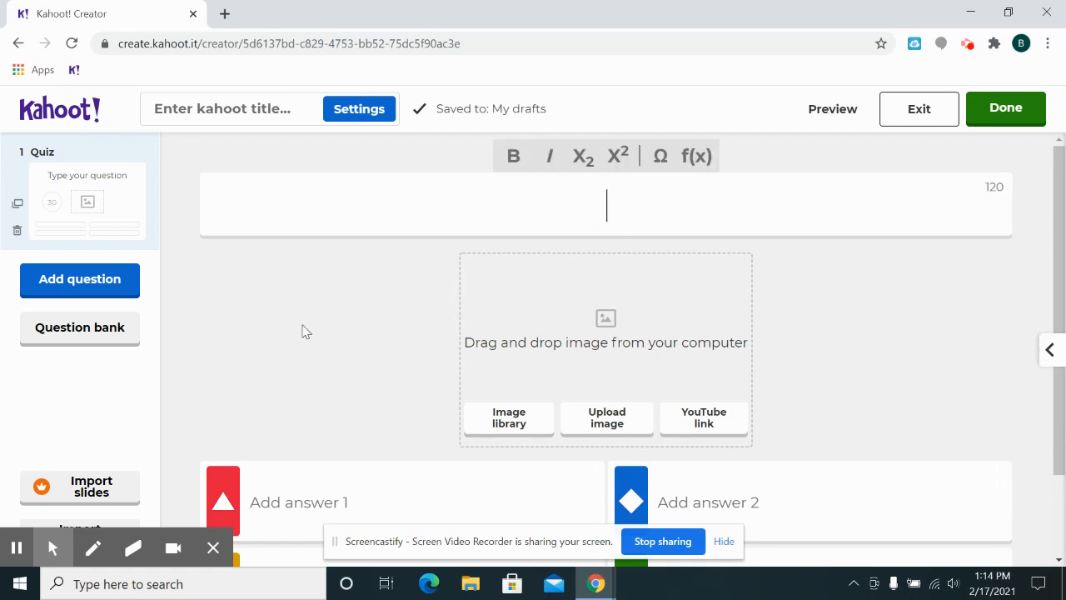
pyautogui.write('What date w')
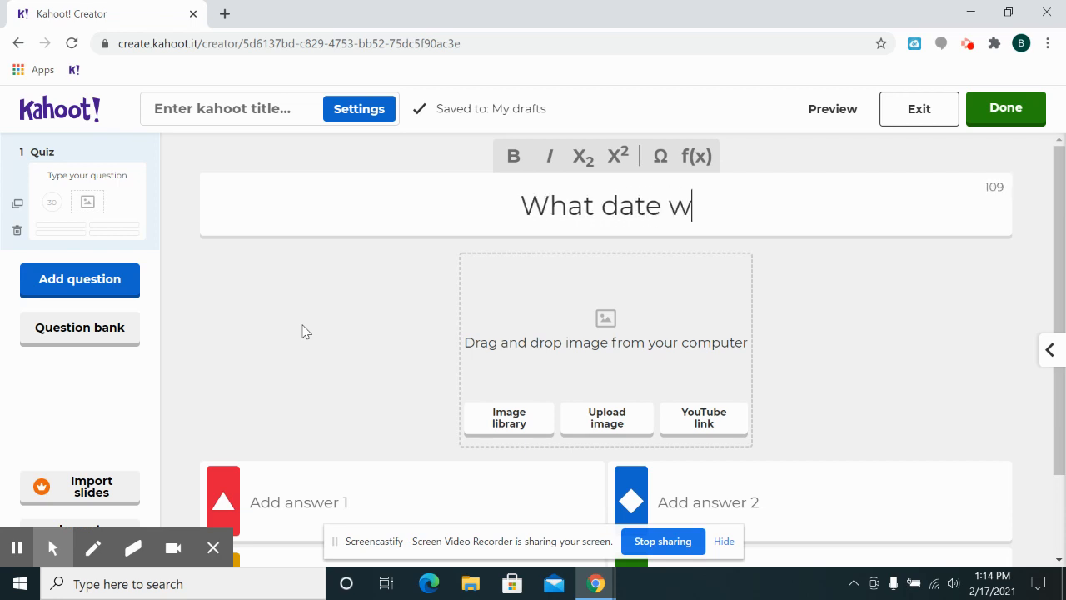
pyautogui.write('as Pearl Harbor?')
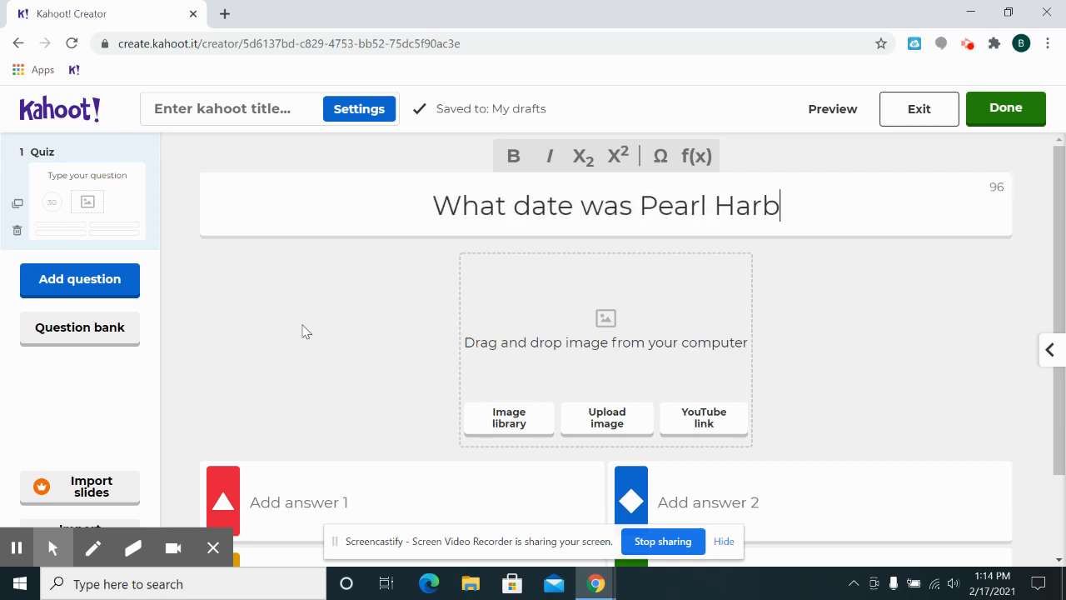
# - Fill in July 4th, December 7th and April 15th as answers 1 to 3, marking December 7th as correct
pyautogui.click(296, 521)
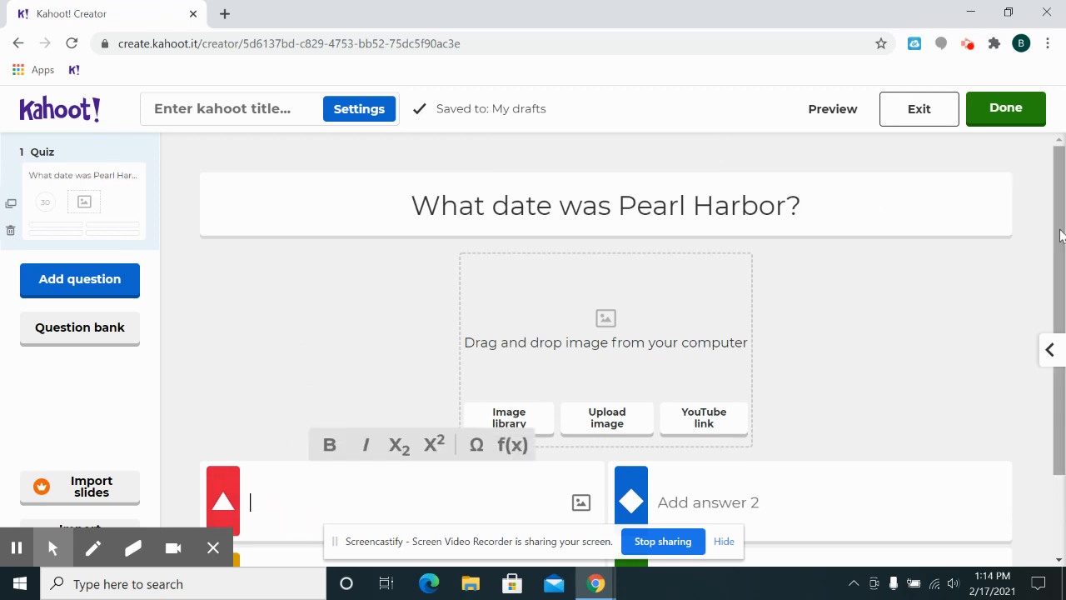
pyautogui.scroll(-1, 1057, 231)
pyautogui.write('July 4th')
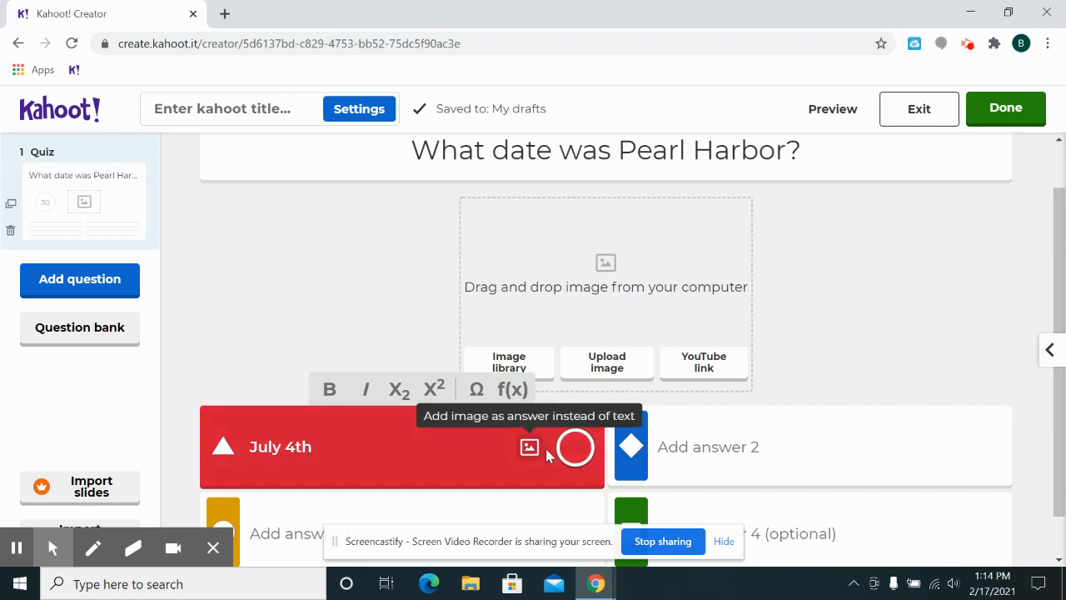
pyautogui.click(697, 458)
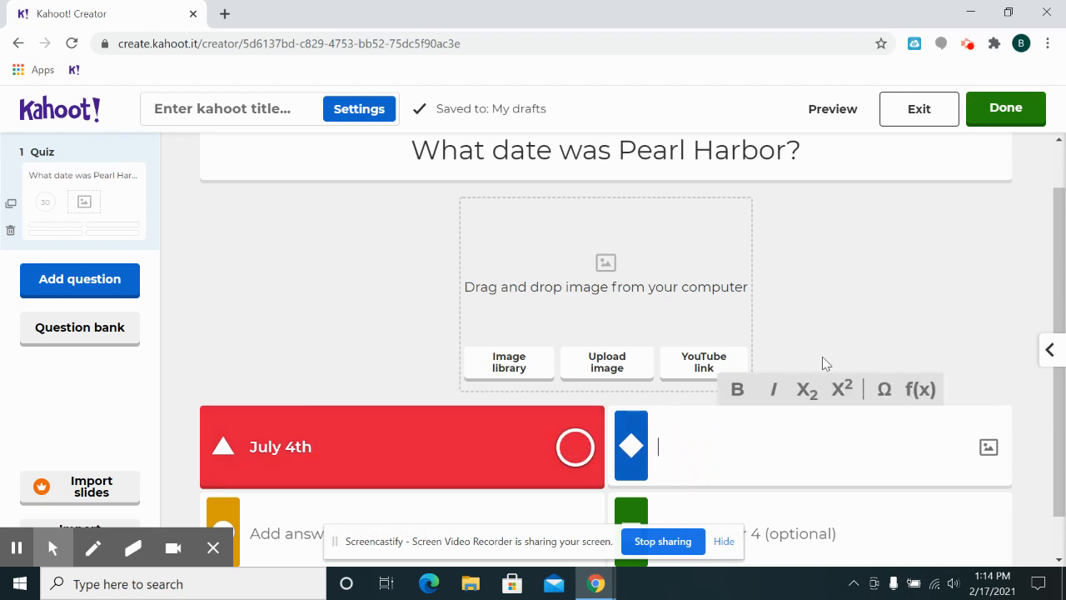
pyautogui.write('December ')
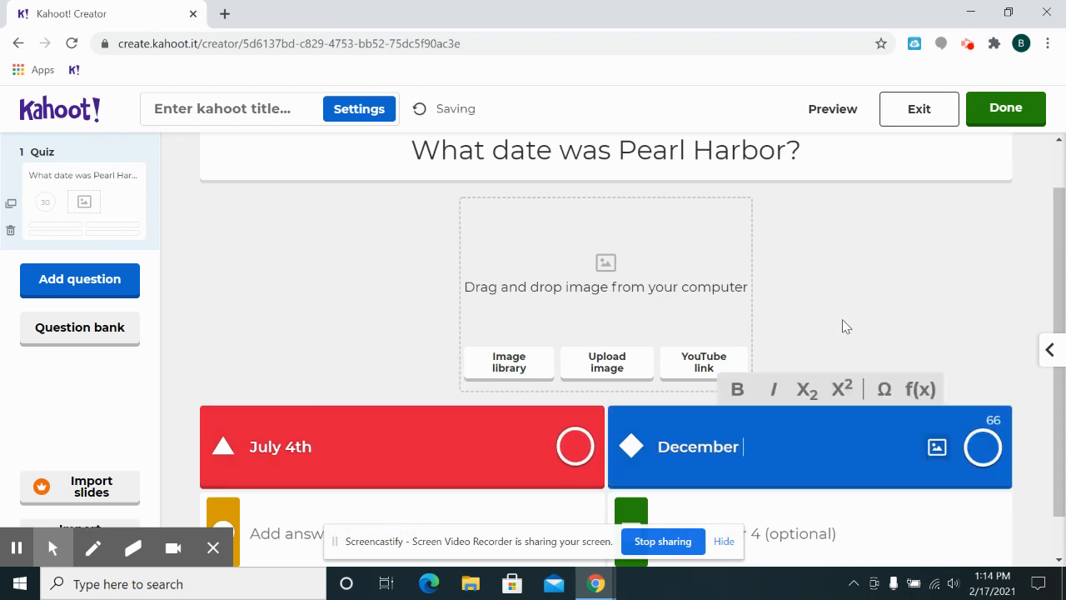
pyautogui.write('7th')
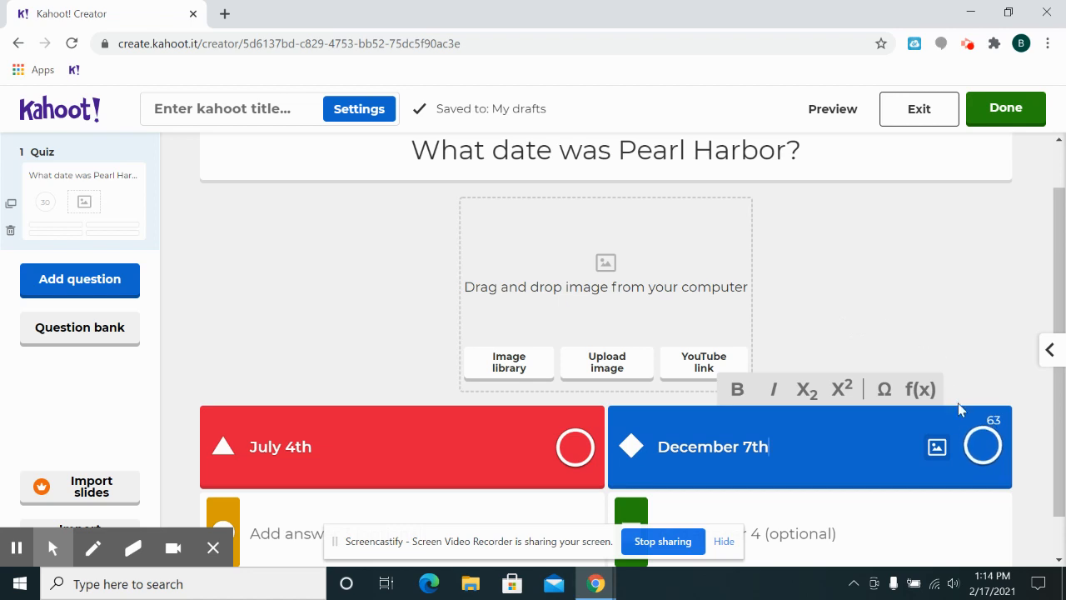
pyautogui.click(975, 451)
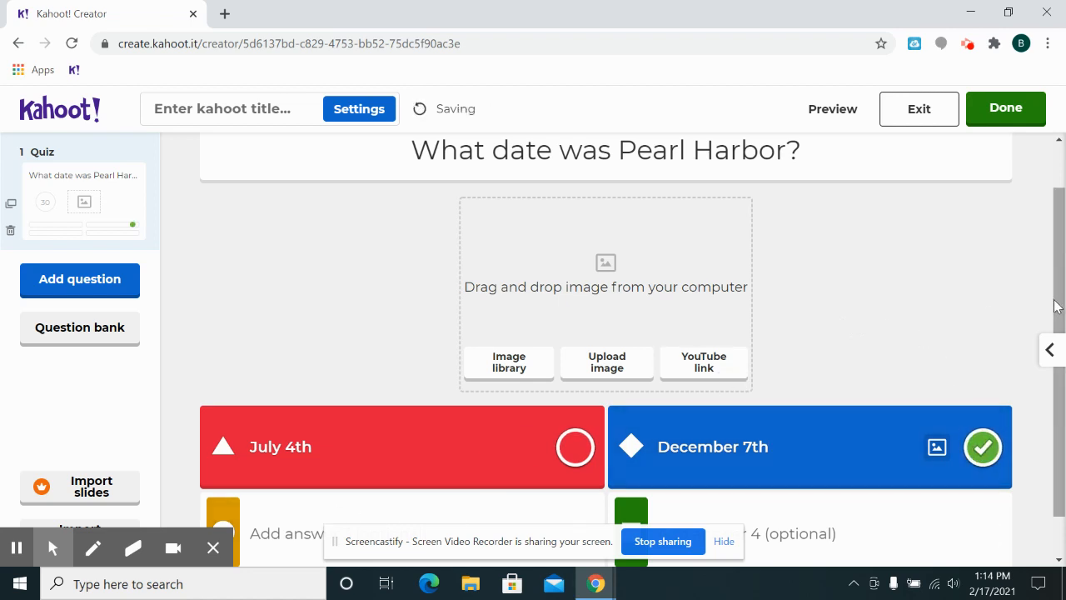
pyautogui.scroll(-1, 1056, 306)
pyautogui.click(310, 500)
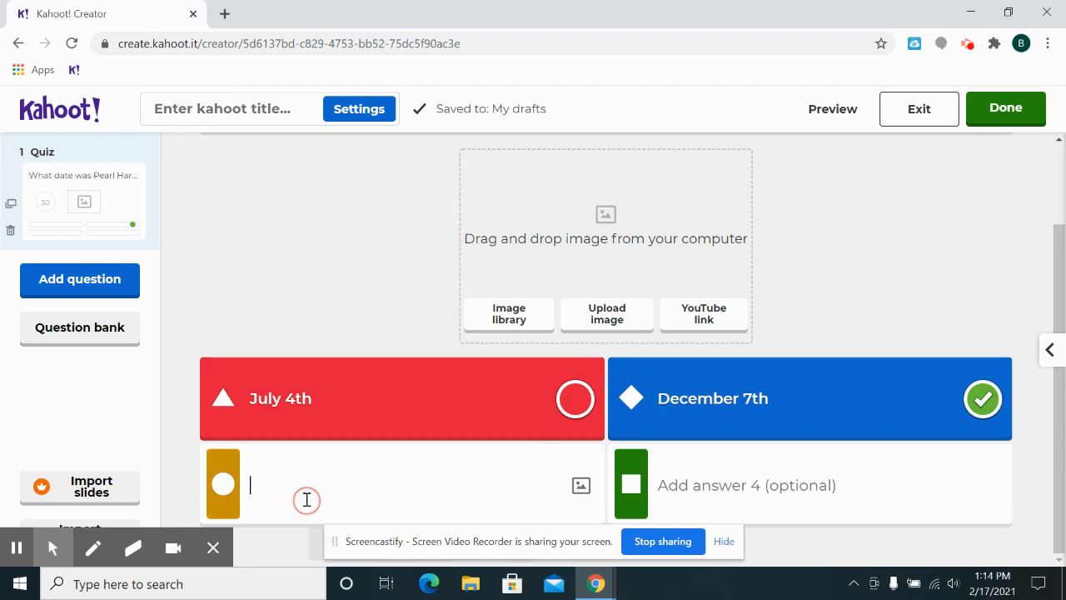
pyautogui.write('April 15th')
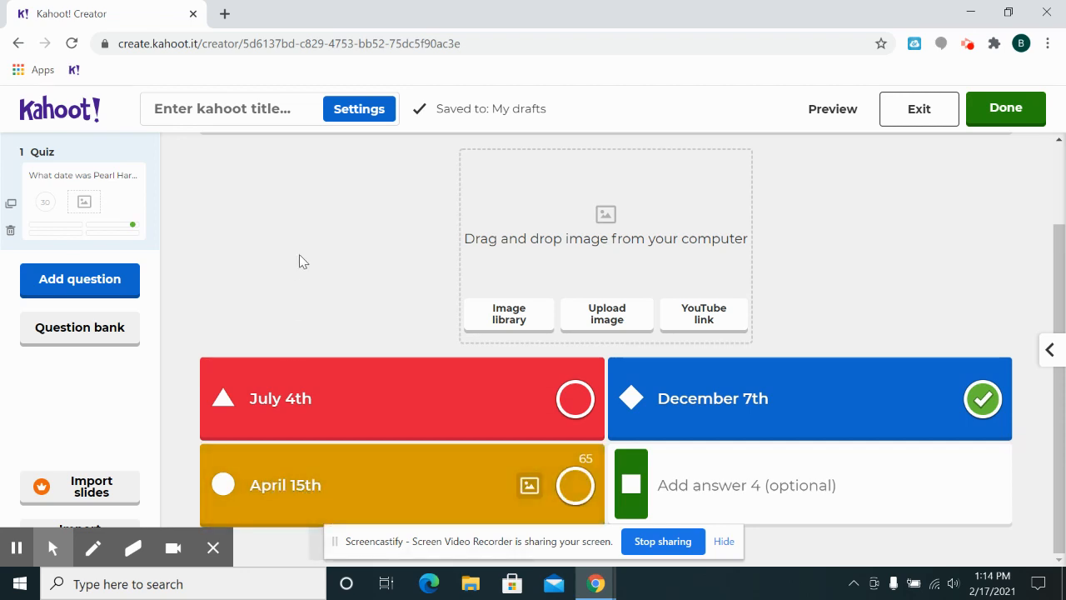
# - Add a true-or-false question reading "Franklin Roosevelt was president from 1933 to 1945"
pyautogui.click(89, 290)
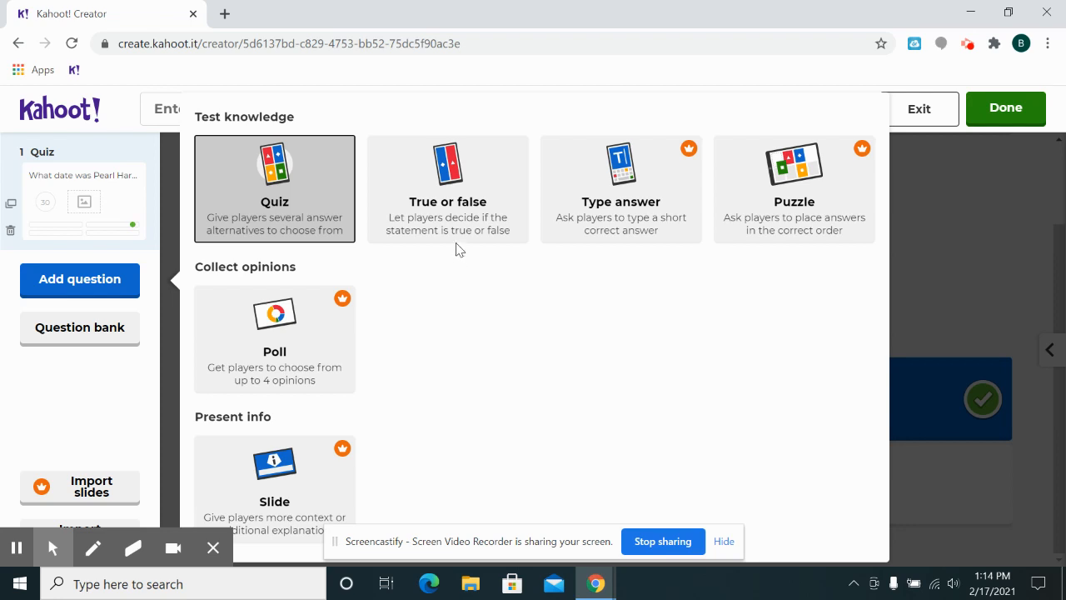
pyautogui.click(455, 215)
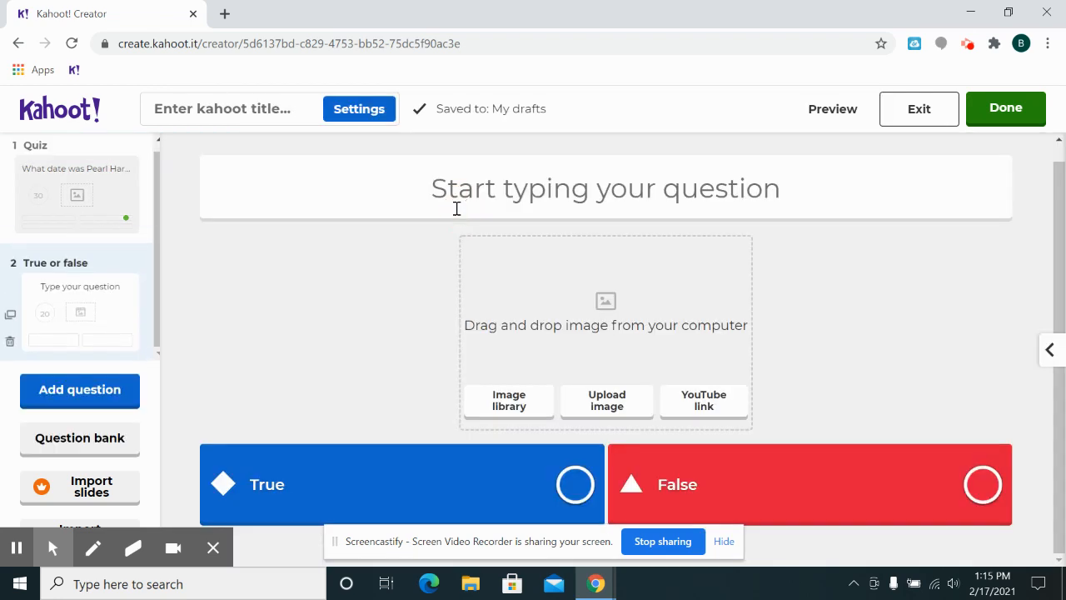
pyautogui.click(514, 207)
pyautogui.write('Franklin r')
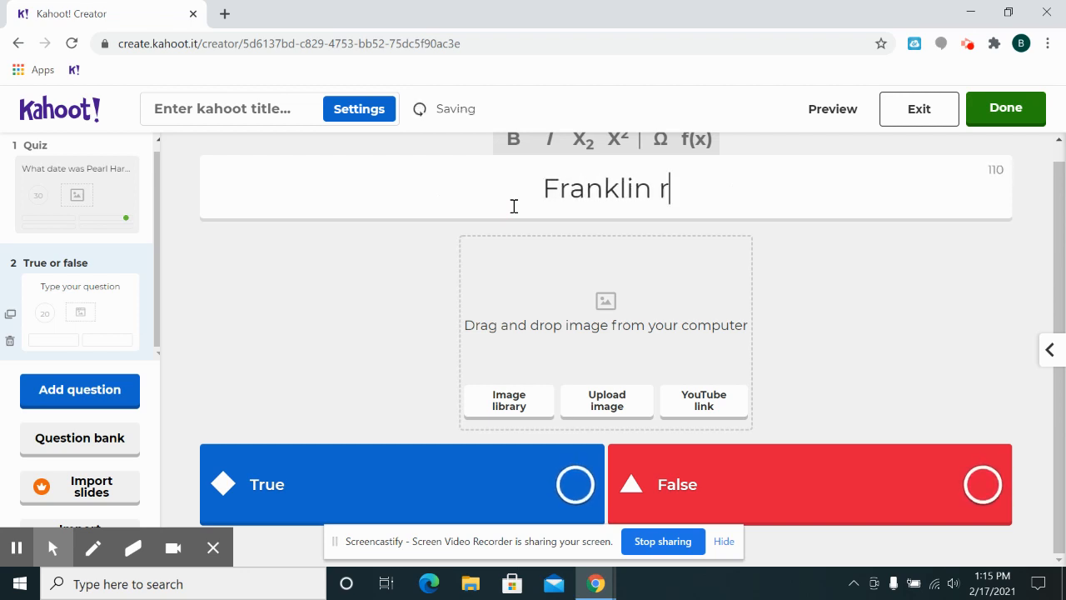
pyautogui.press('BackSpace')
pyautogui.write('Ro')
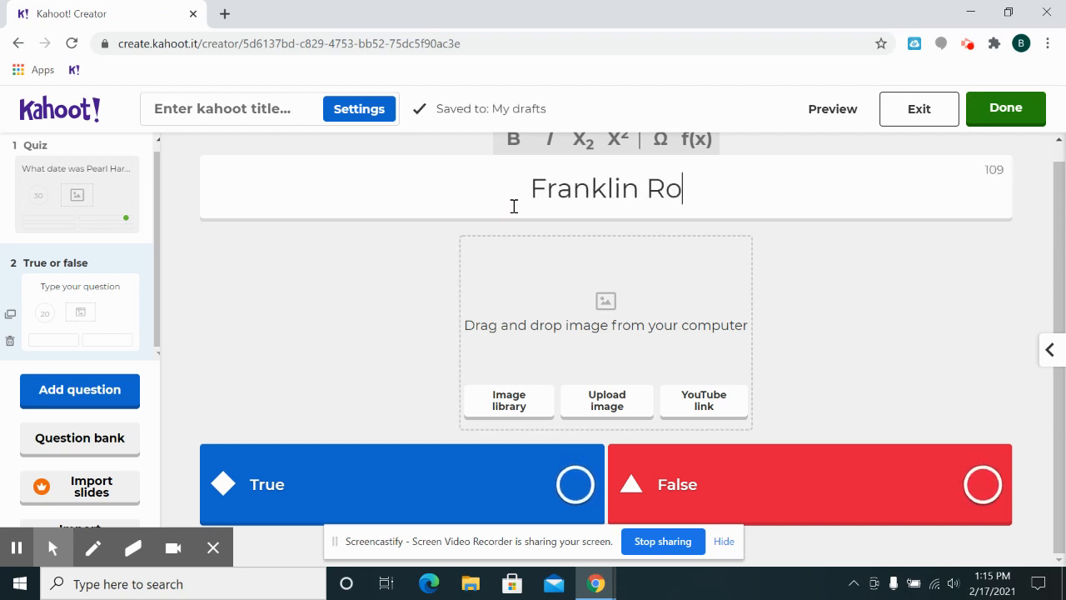
pyautogui.write('osevelt was president dfreo')
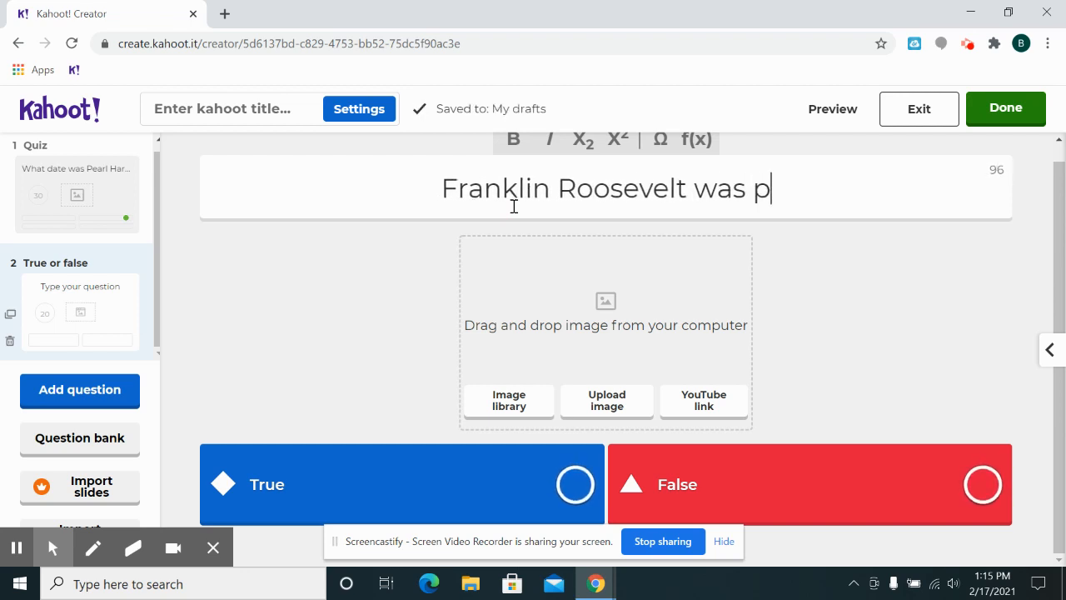
pyautogui.press('BackSpace')
pyautogui.press('BackSpace')
pyautogui.press('BackSpace')
pyautogui.press('BackSpace')
pyautogui.press('BackSpace')
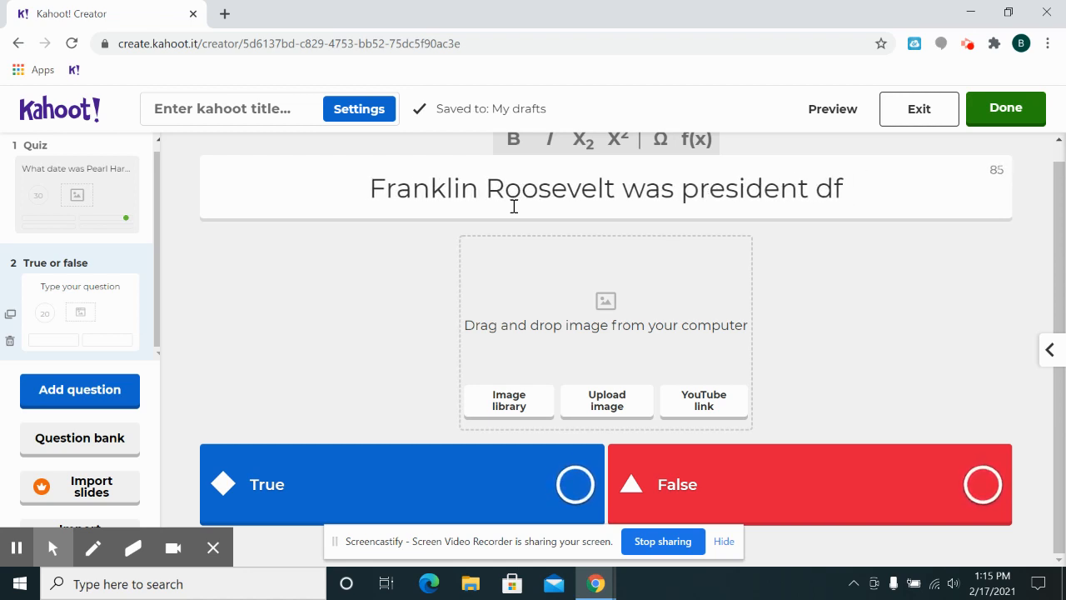
pyautogui.write('from 1933 to 1945')
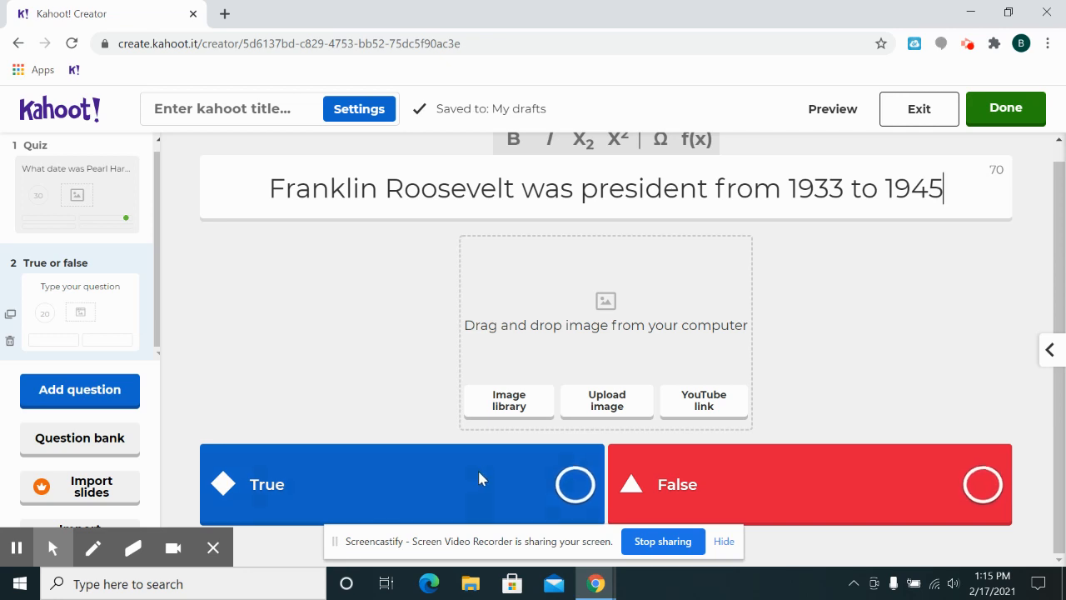
# - Mark True as the second question's correct answer and set its time limit to 30 seconds
pyautogui.click(576, 481)
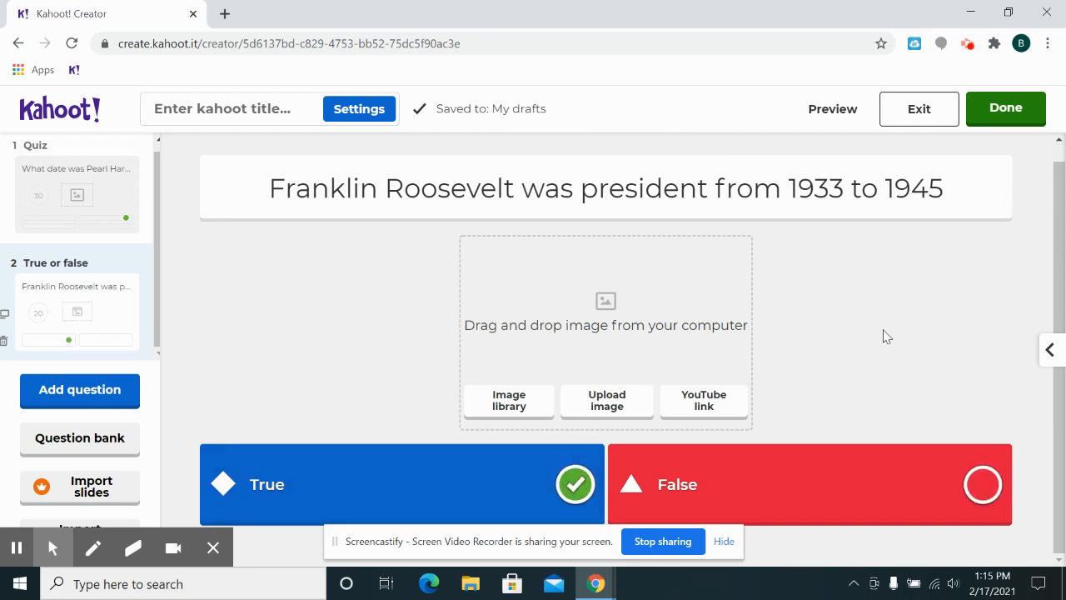
pyautogui.click(1048, 349)
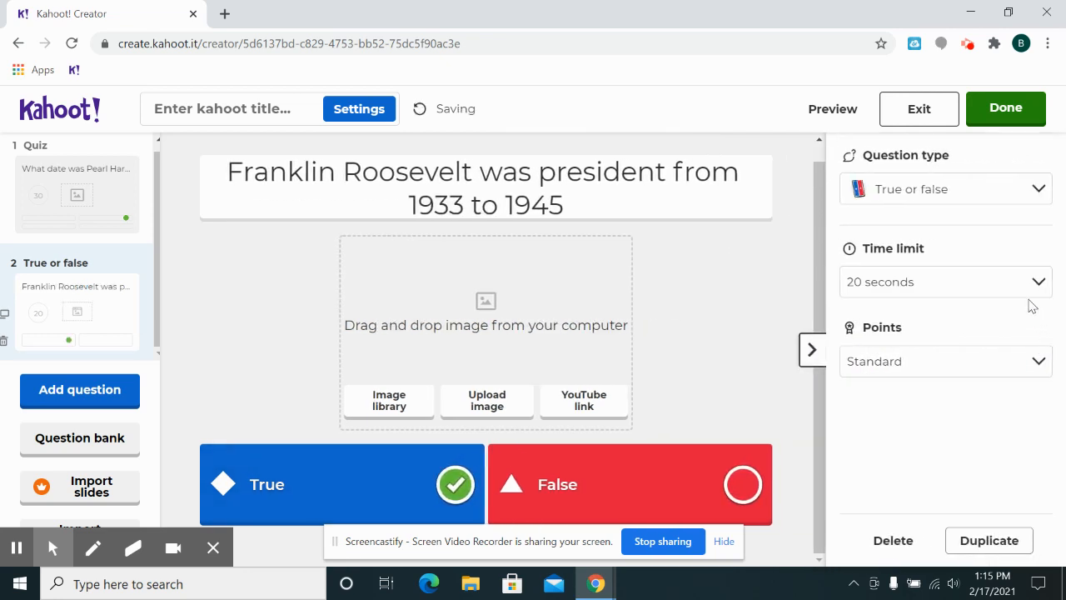
pyautogui.click(1045, 283)
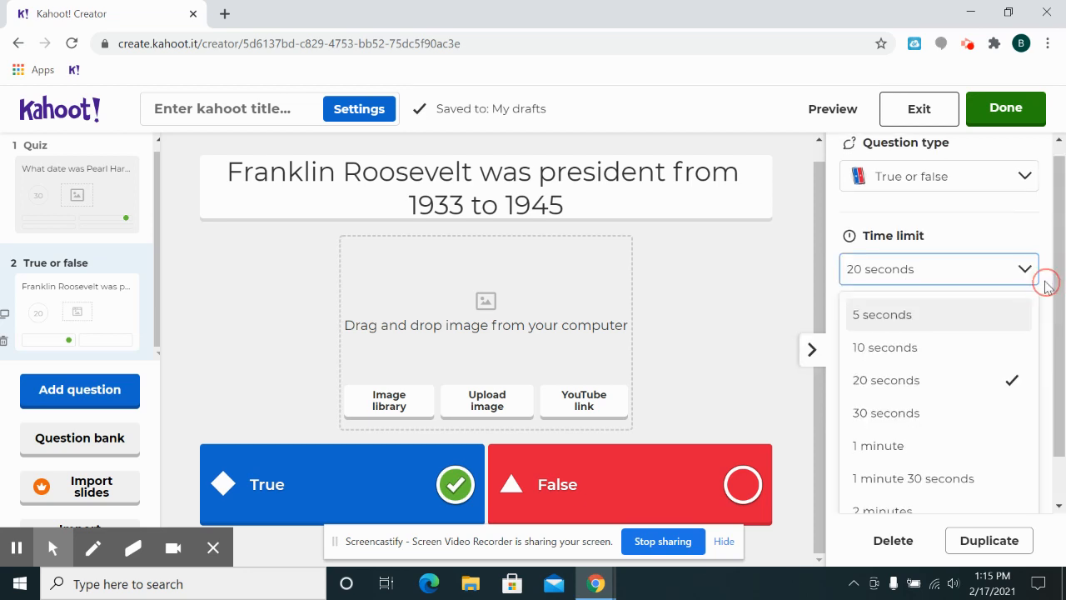
pyautogui.click(880, 408)
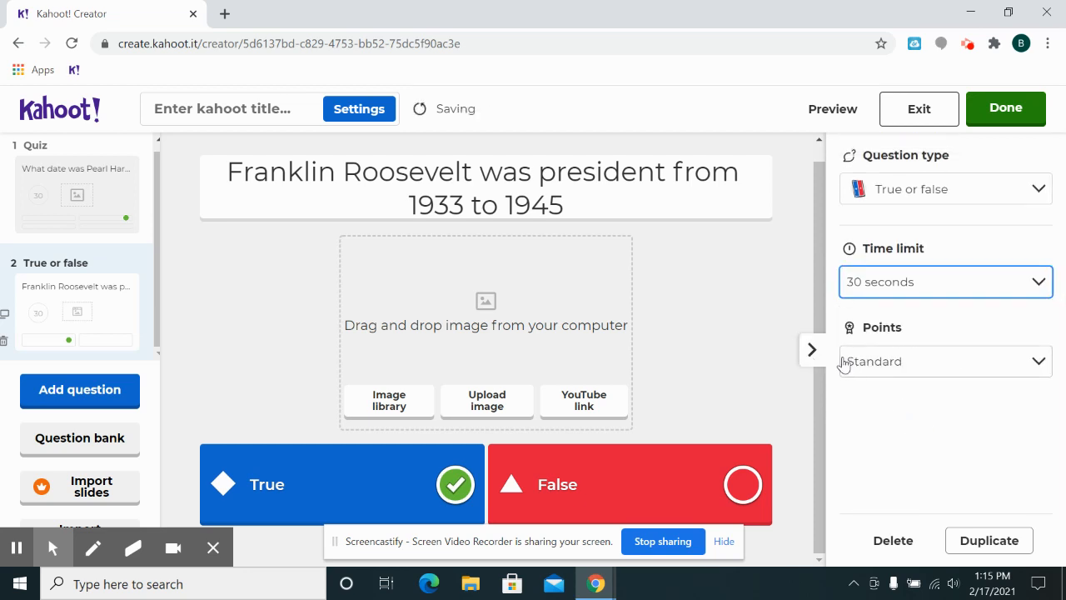
# - Collapse the question settings and finish the kahoot with the title "Practice Quiz", leaving the description blank
pyautogui.click(811, 352)
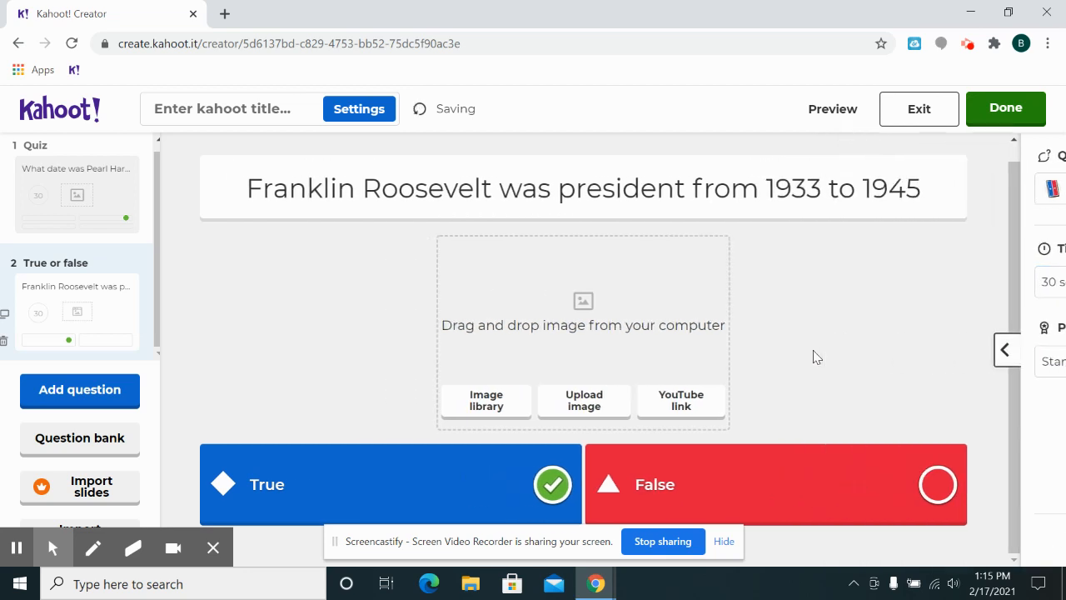
pyautogui.click(1008, 109)
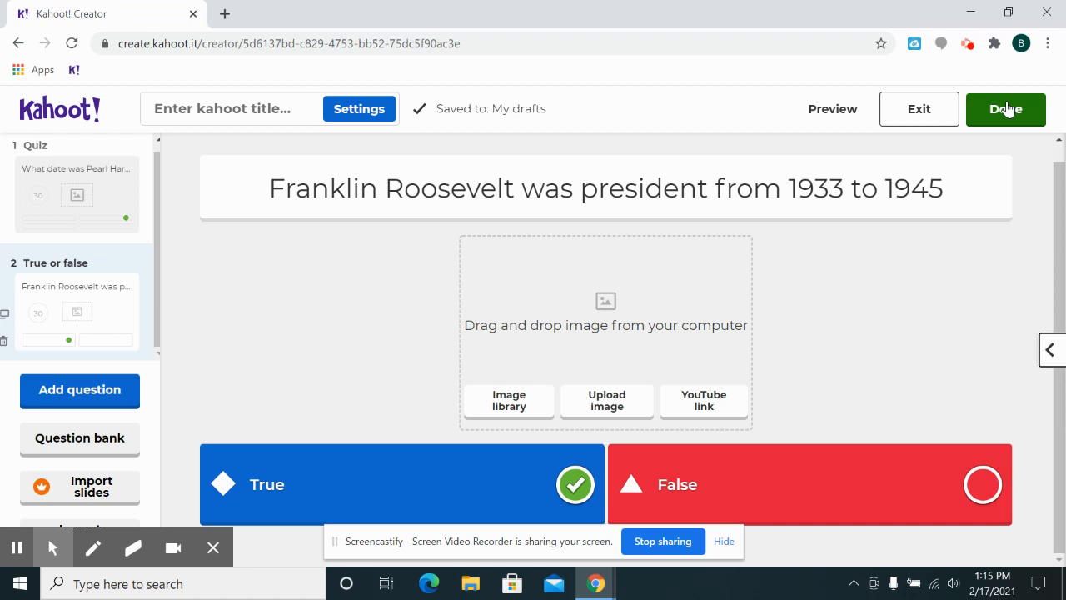
pyautogui.click(1006, 109)
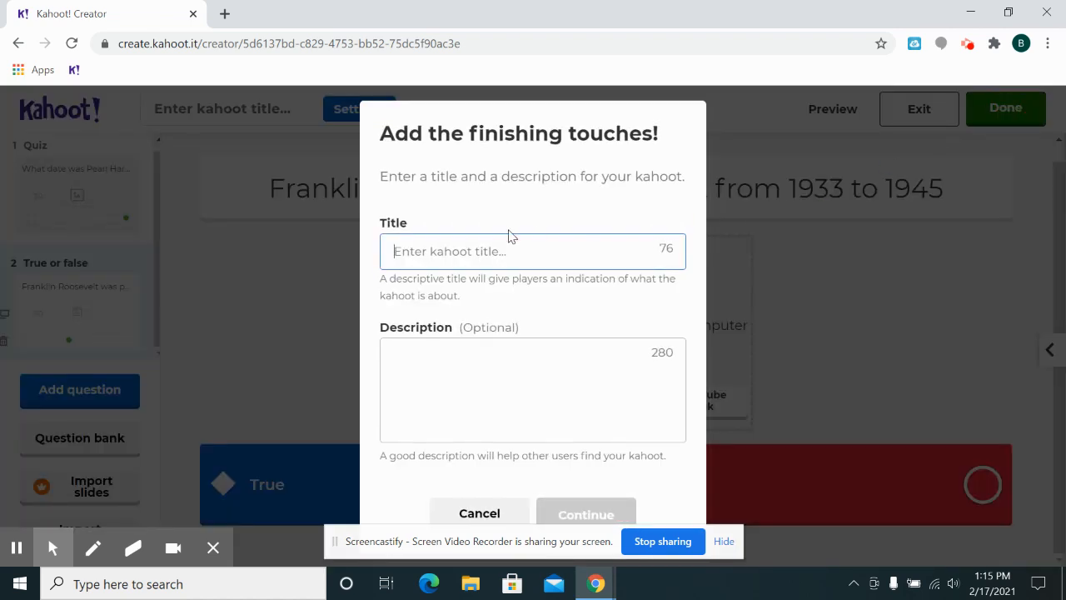
pyautogui.write('Practice Quiz')
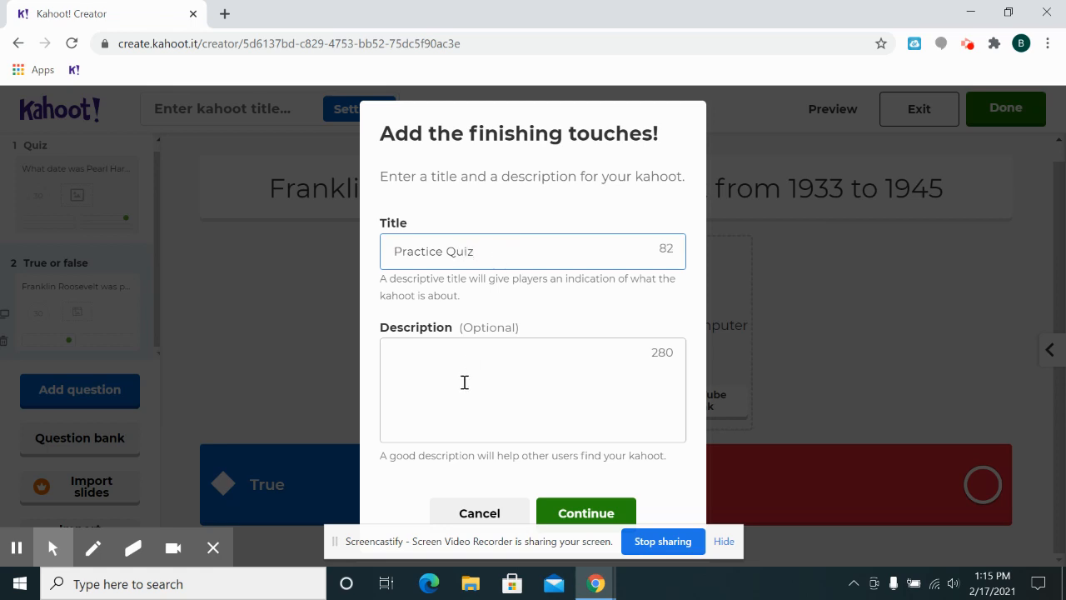
pyautogui.click(579, 513)
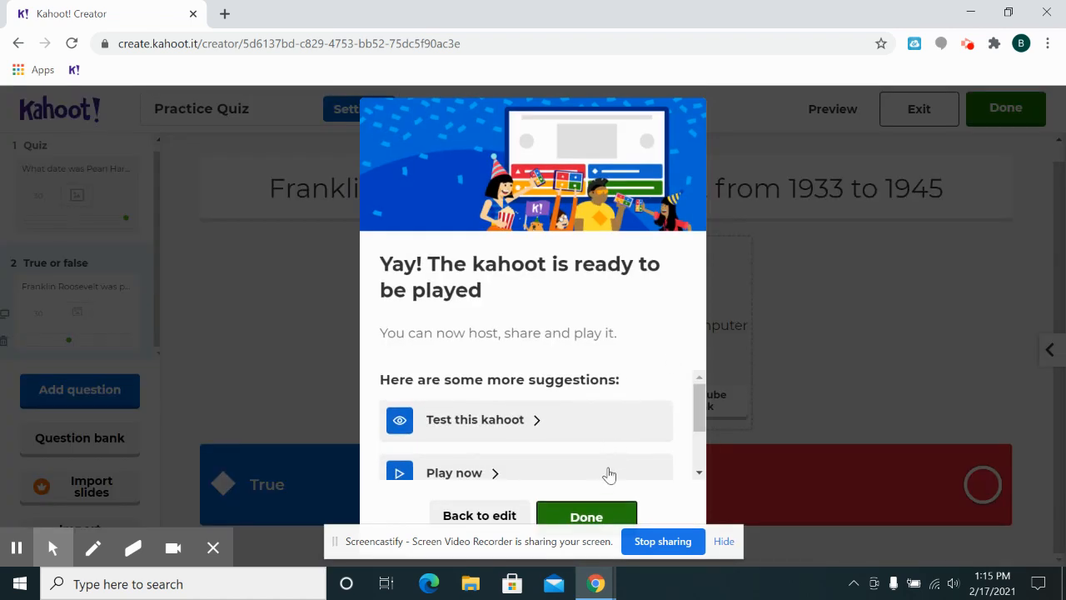
pyautogui.click(582, 517)
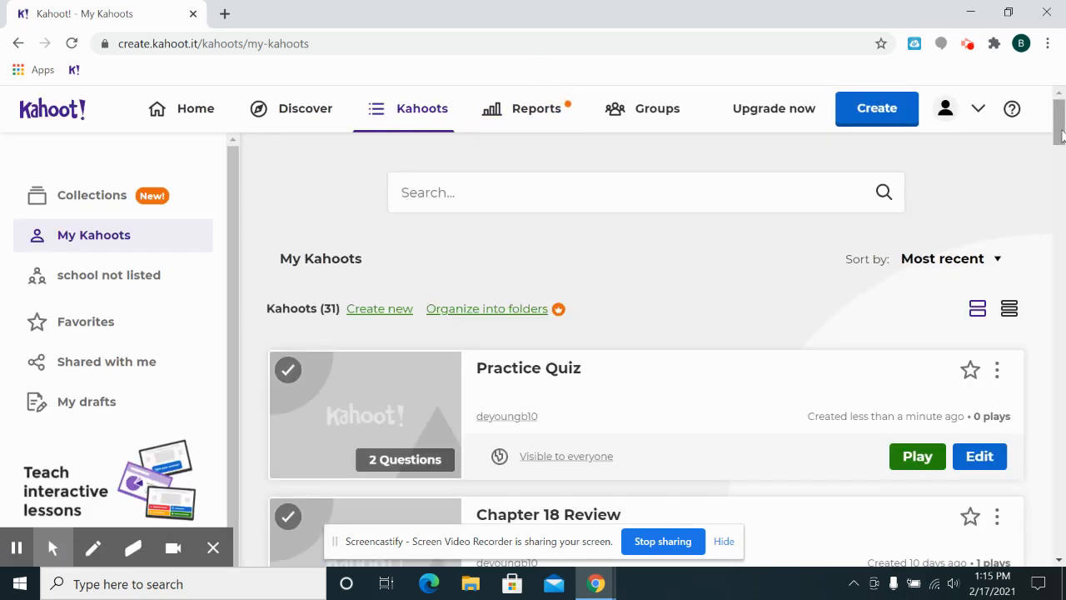
# - Play Practice Quiz from the My Kahoots list as a live Teach game
pyautogui.moveTo(1059, 125)
pyautogui.mouseDown()
pyautogui.moveTo(1062, 403)
pyautogui.moveTo(1061, 140)
pyautogui.mouseUp()
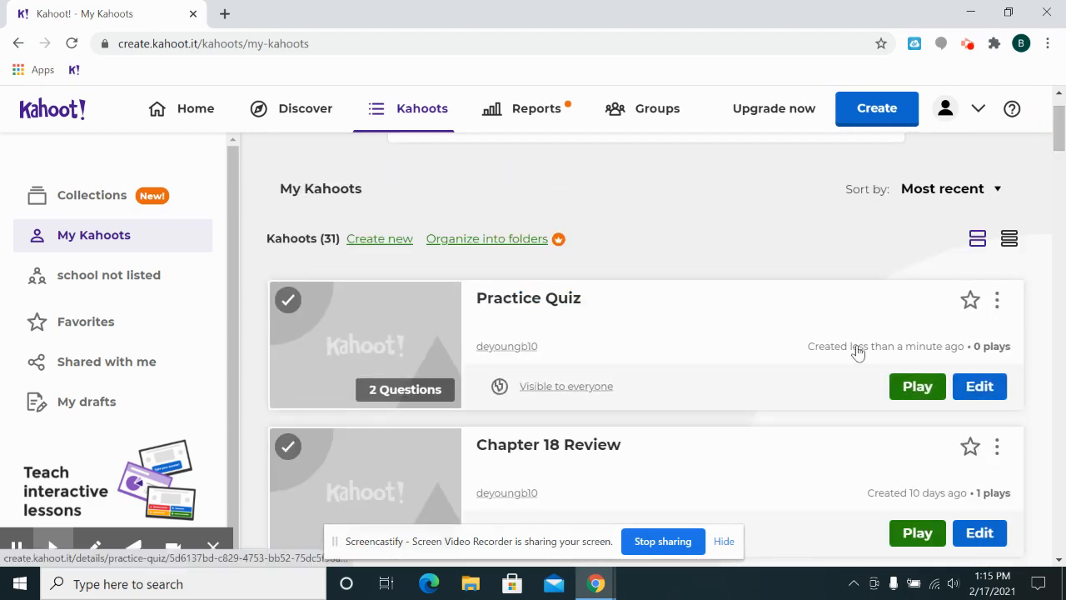
pyautogui.click(910, 389)
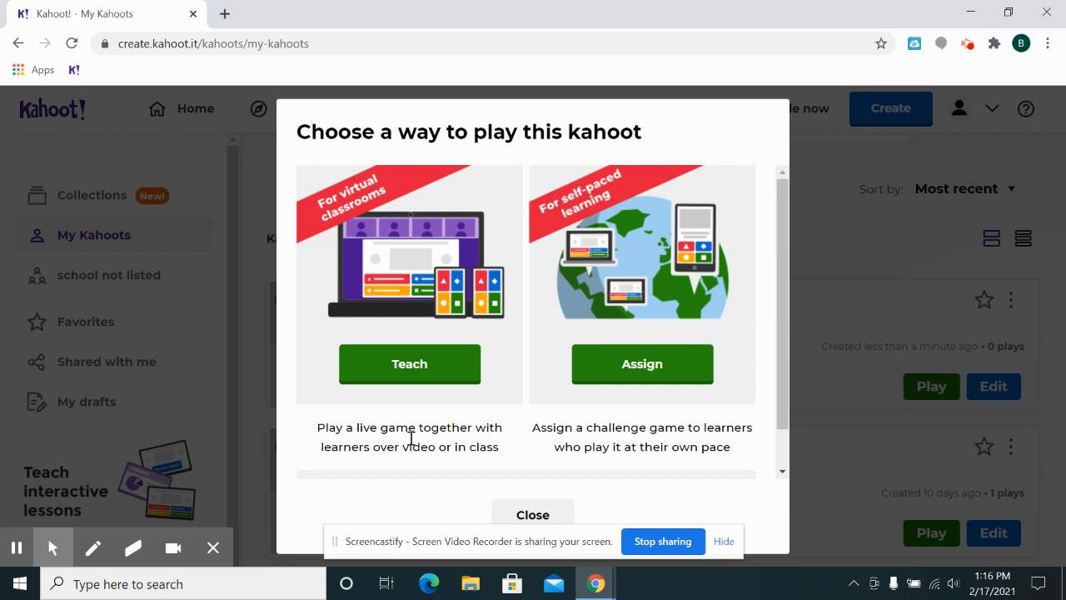
pyautogui.click(382, 364)
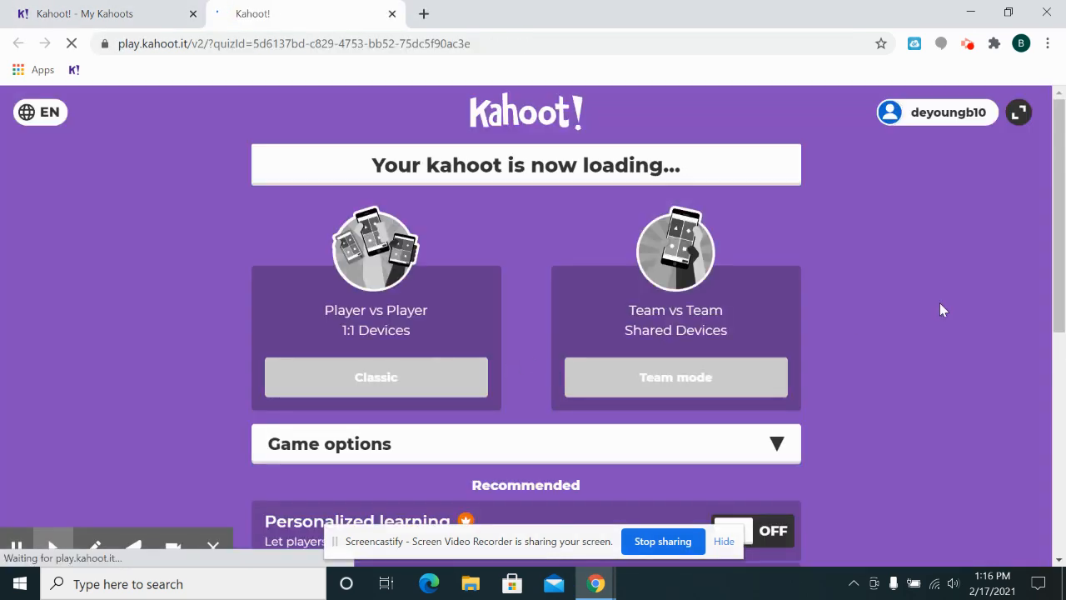
# - Examine the game options, including the lobby music choices and the general and advanced settings
pyautogui.moveTo(1063, 169); pyautogui.dragTo(1064, 273)
pyautogui.moveTo(1064, 335); pyautogui.dragTo(1065, 339)
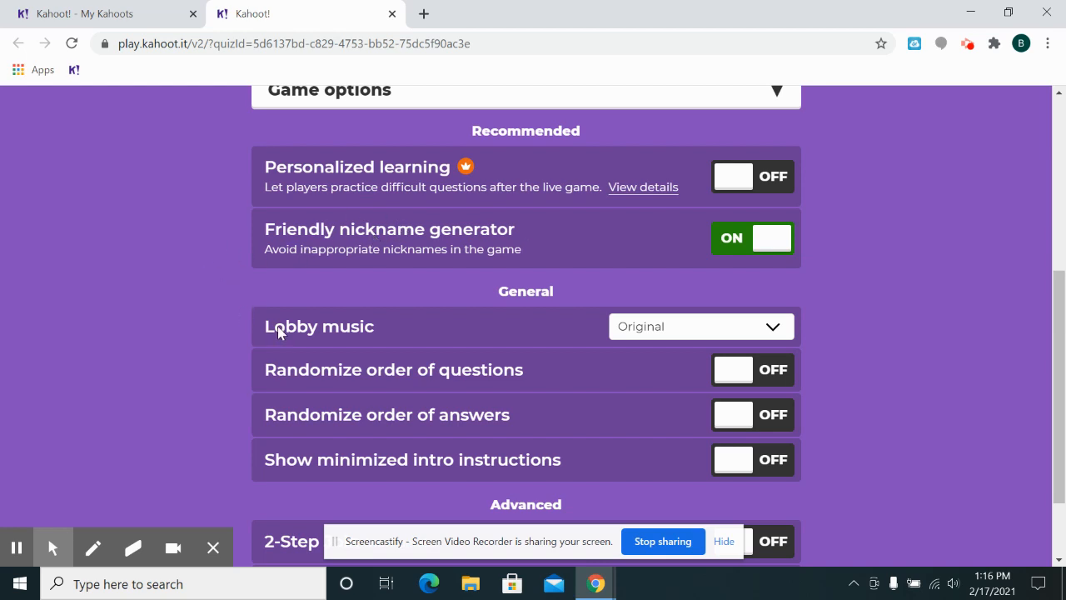
pyautogui.click(657, 331)
pyautogui.moveTo(782, 372); pyautogui.dragTo(784, 497)
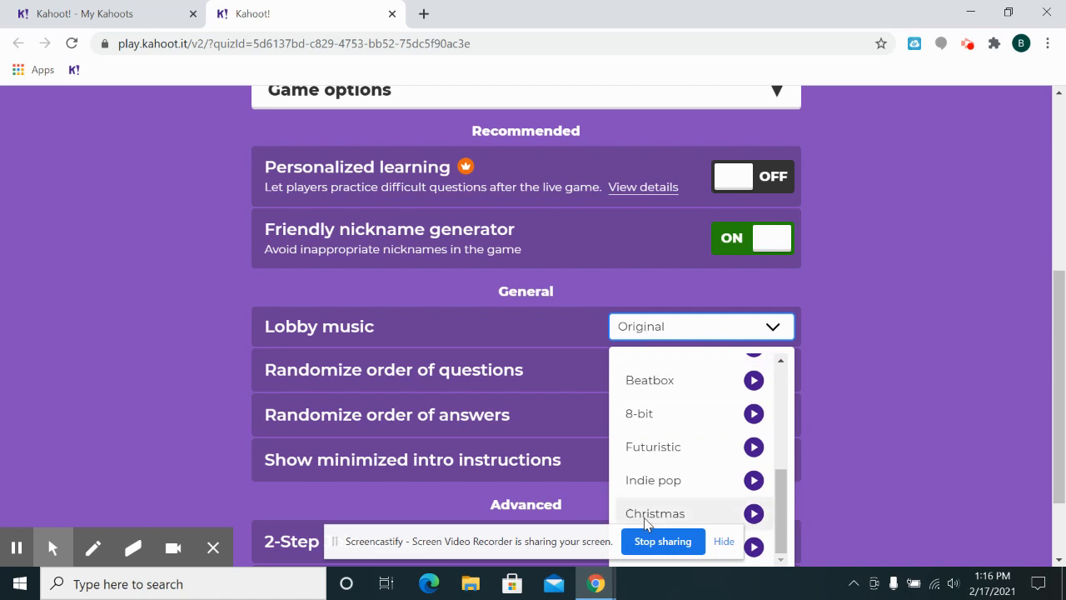
pyautogui.click(646, 323)
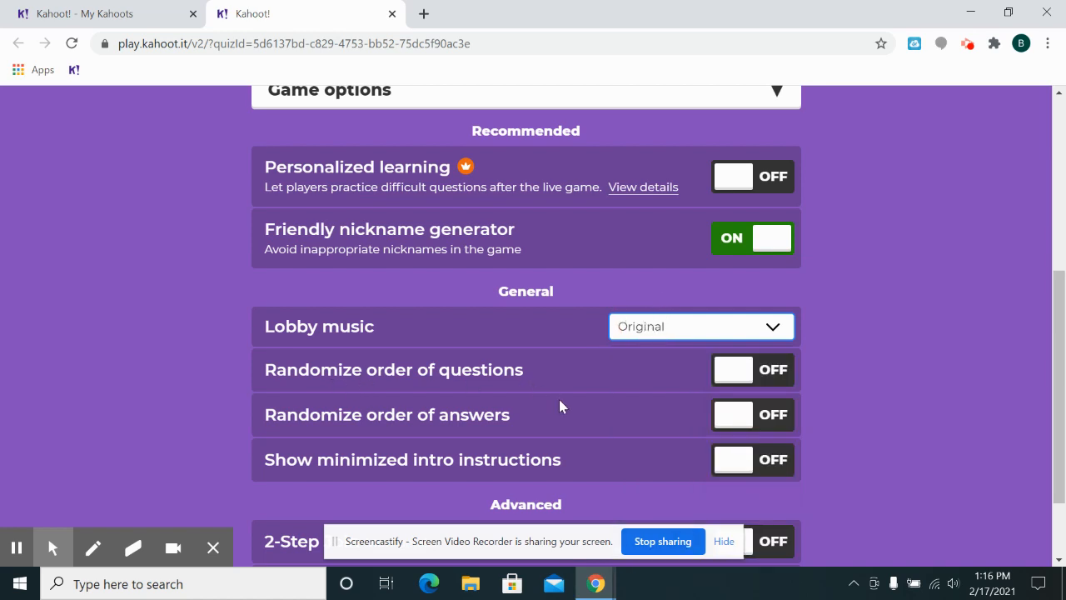
pyautogui.moveTo(1058, 323); pyautogui.dragTo(1059, 373)
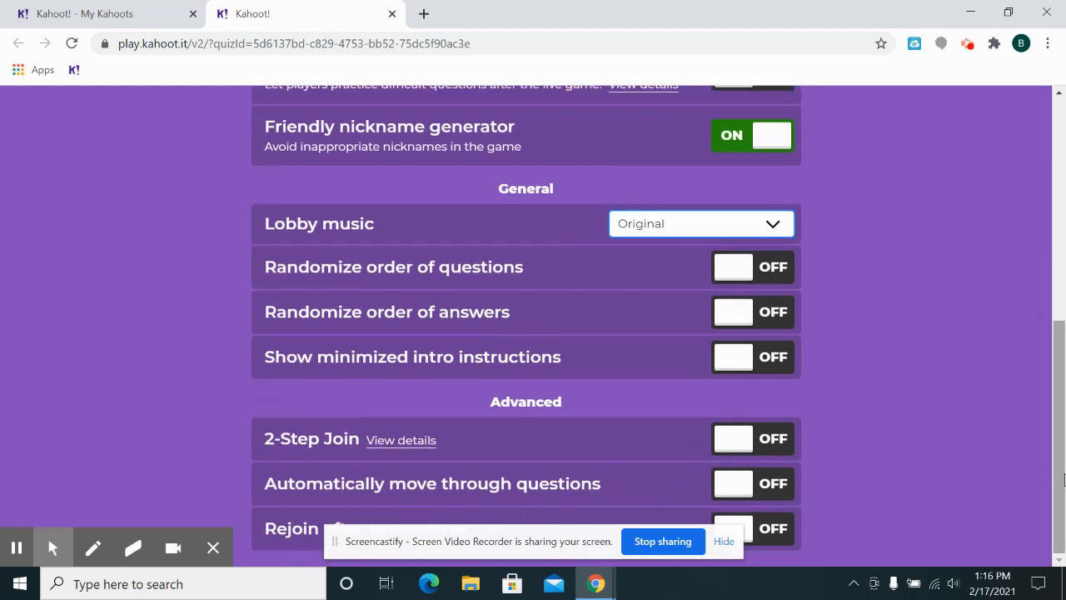
# - Launch the game lobby in Classic player-versus-player mode
pyautogui.moveTo(1064, 479); pyautogui.dragTo(1037, 225)
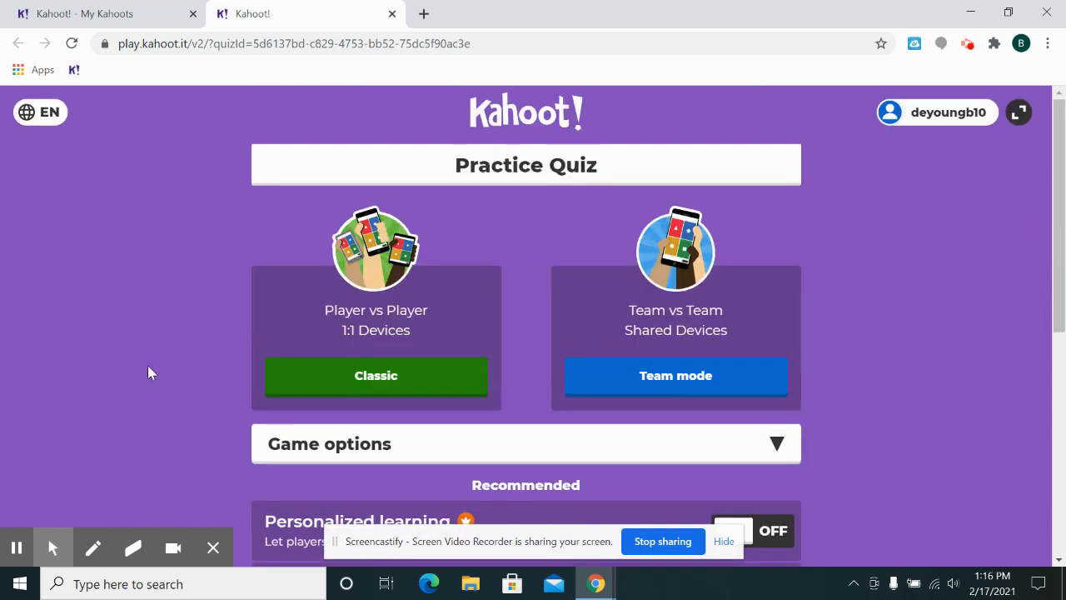
pyautogui.click(360, 386)
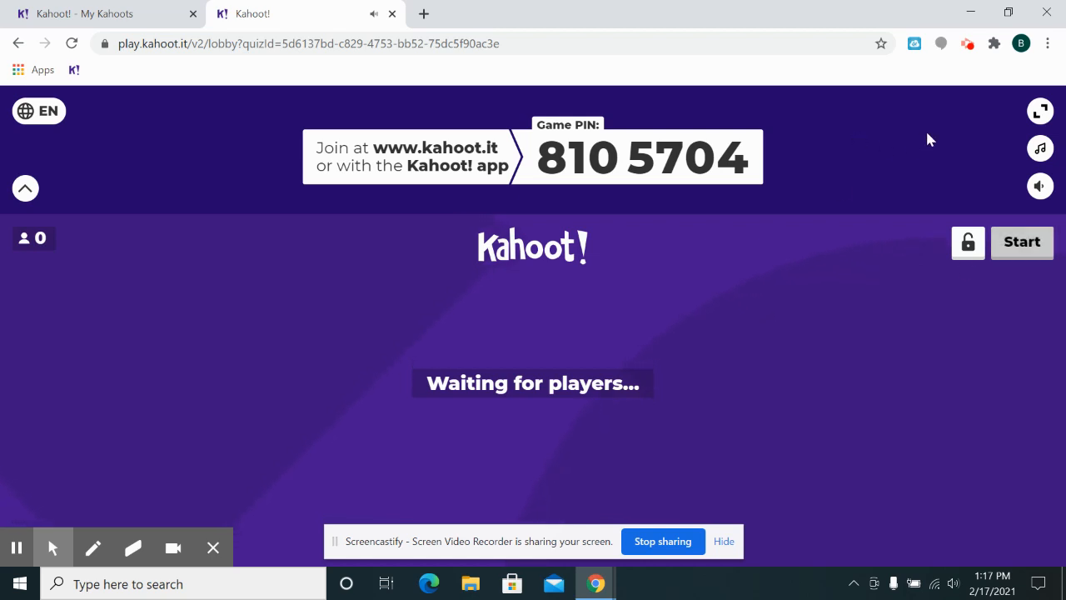
pyautogui.click(968, 46)
pyautogui.click(968, 46)
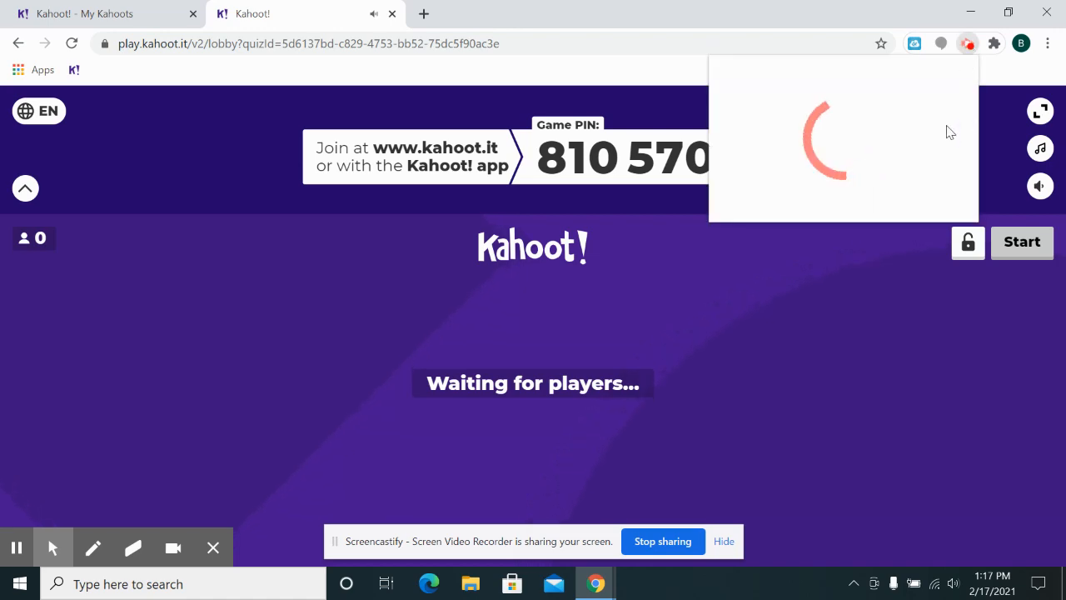